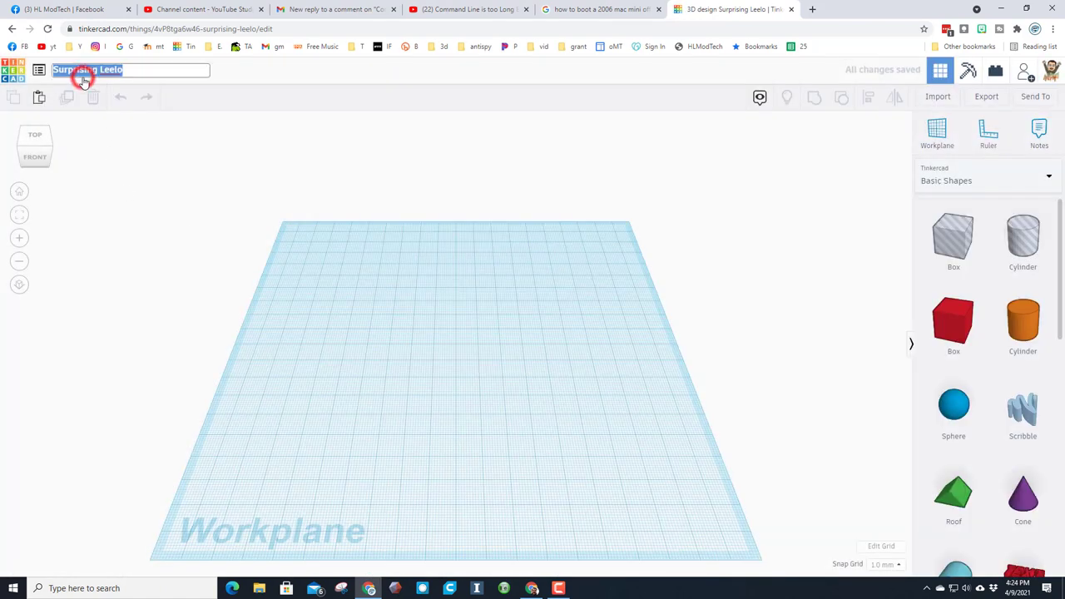
# Step: Type the new design title 'Mask mdh' in place of the default name
pyautogui.write('Mad')
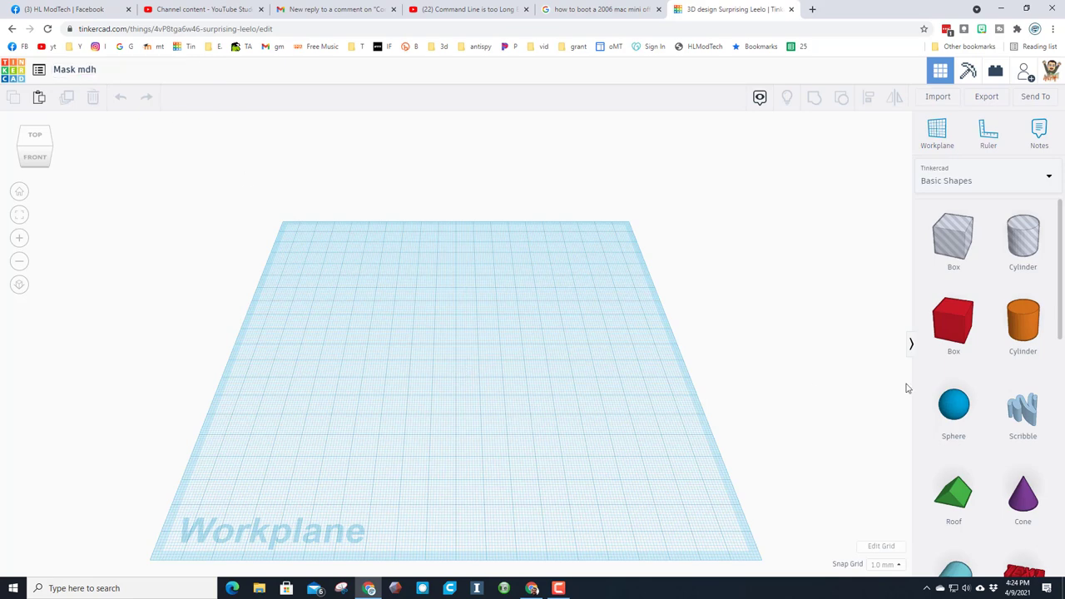
# Step: Add a Paraboloid from the Basic Shapes collection onto the workplane
pyautogui.scroll(-4, 990, 358)
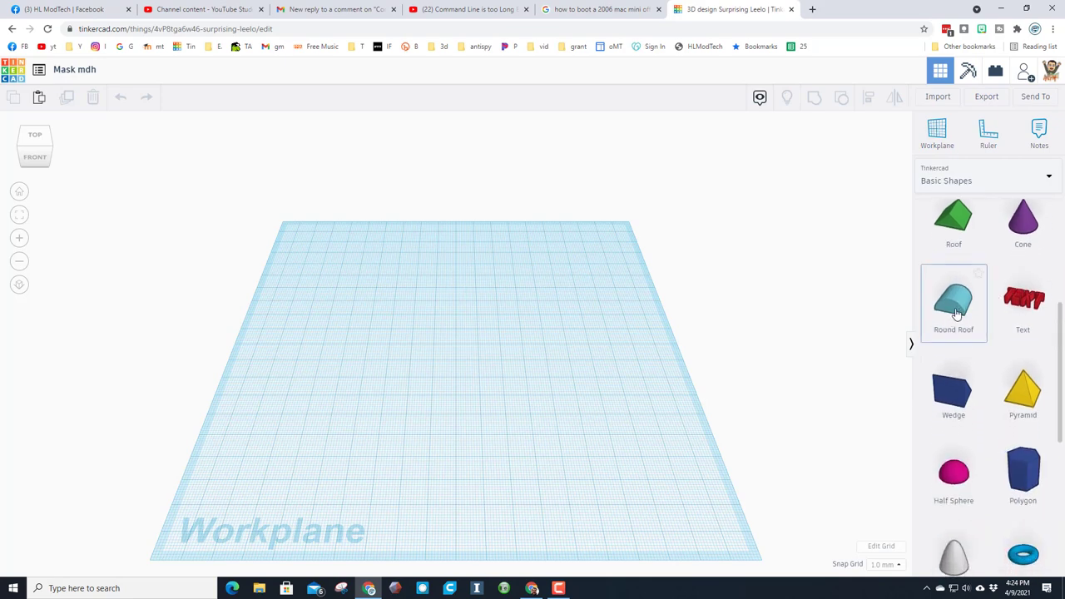
pyautogui.scroll(-4, 953, 449)
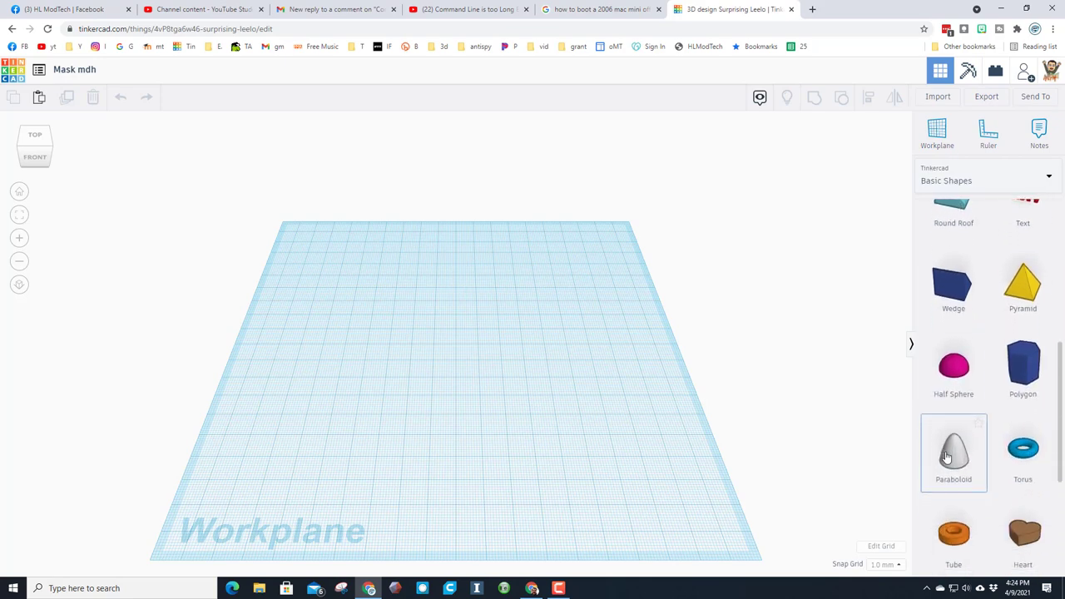
pyautogui.scroll(-3, 953, 407)
pyautogui.click(982, 180)
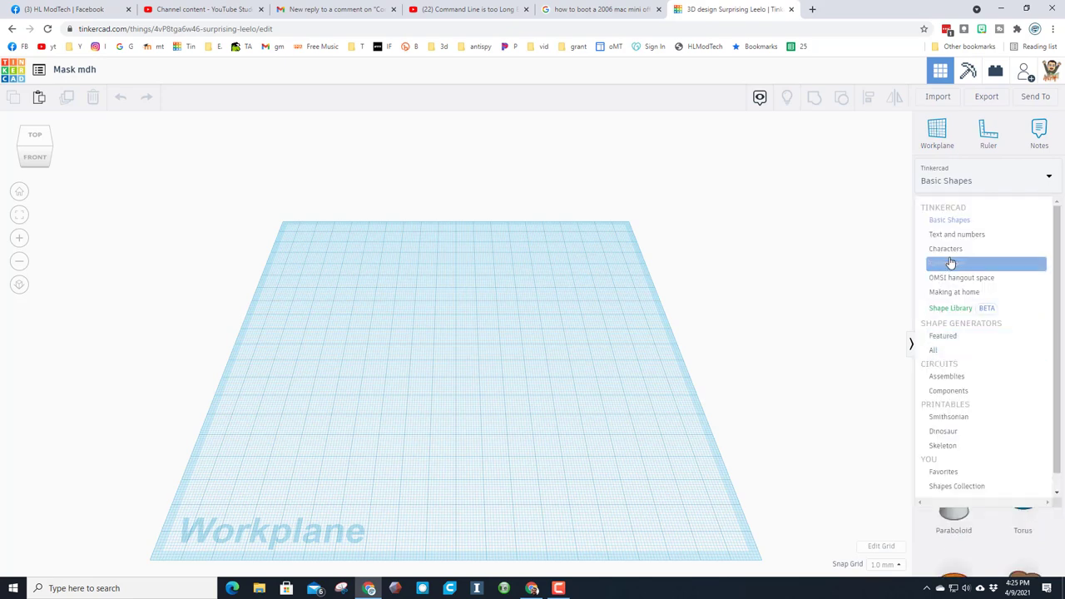
pyautogui.click(948, 220)
pyautogui.scroll(-3, 946, 391)
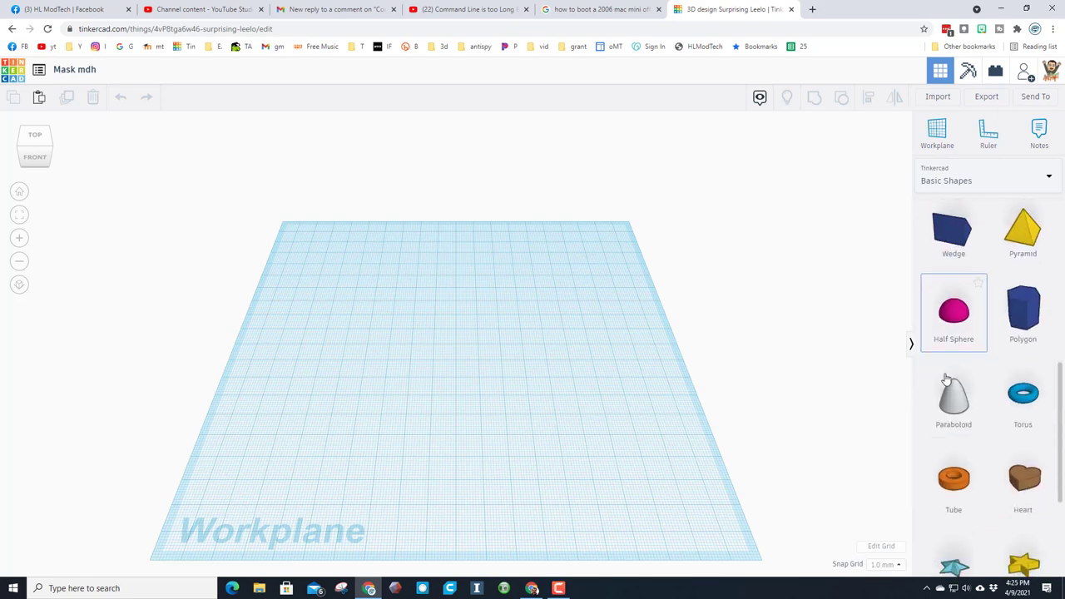
pyautogui.moveTo(951, 392); pyautogui.dragTo(509, 199)
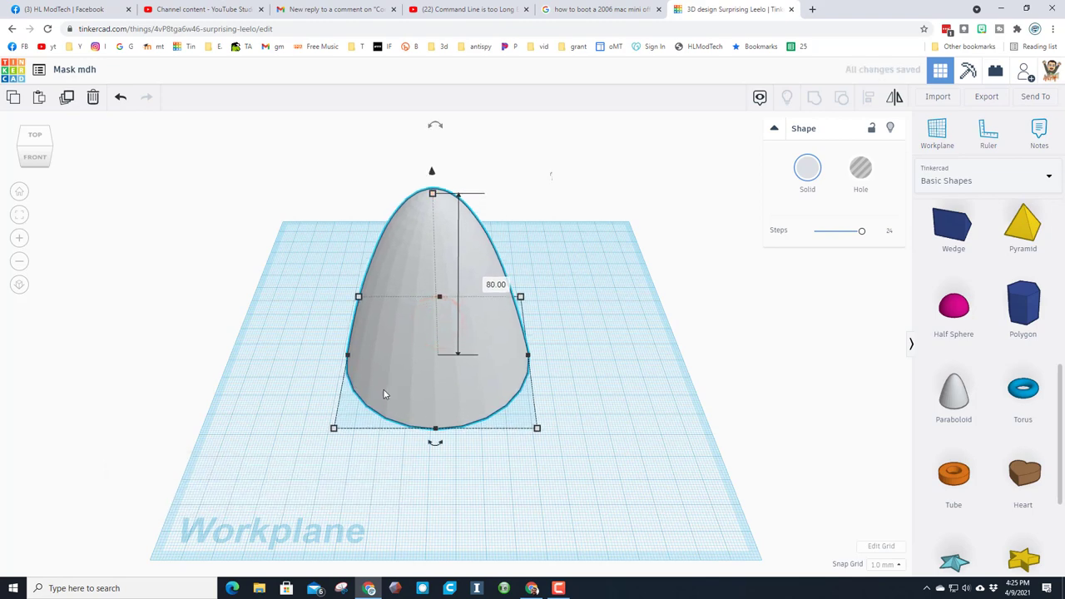
# Step: Lower the paraboloid's height into a low dome
pyautogui.click(333, 427)
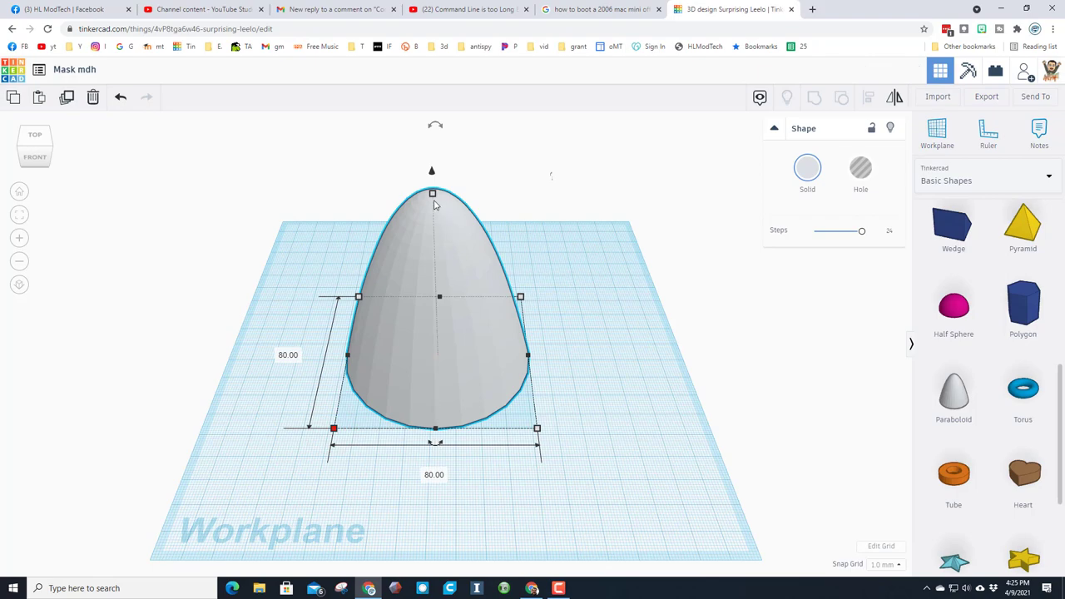
pyautogui.moveTo(432, 194); pyautogui.dragTo(446, 299)
pyautogui.moveTo(552, 330); pyautogui.dragTo(537, 359, button='right')
pyautogui.click(537, 359)
pyautogui.click(473, 342)
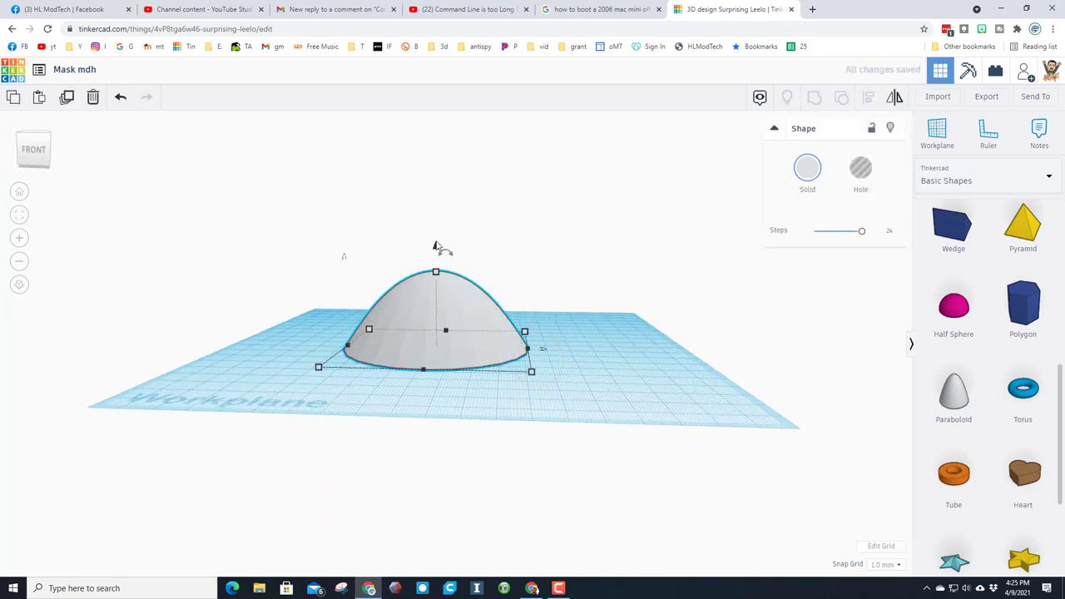
# Step: Sink the dome copy 4 mm, make it a hole, and group it with the solid dome
pyautogui.moveTo(434, 244); pyautogui.dragTo(434, 252)
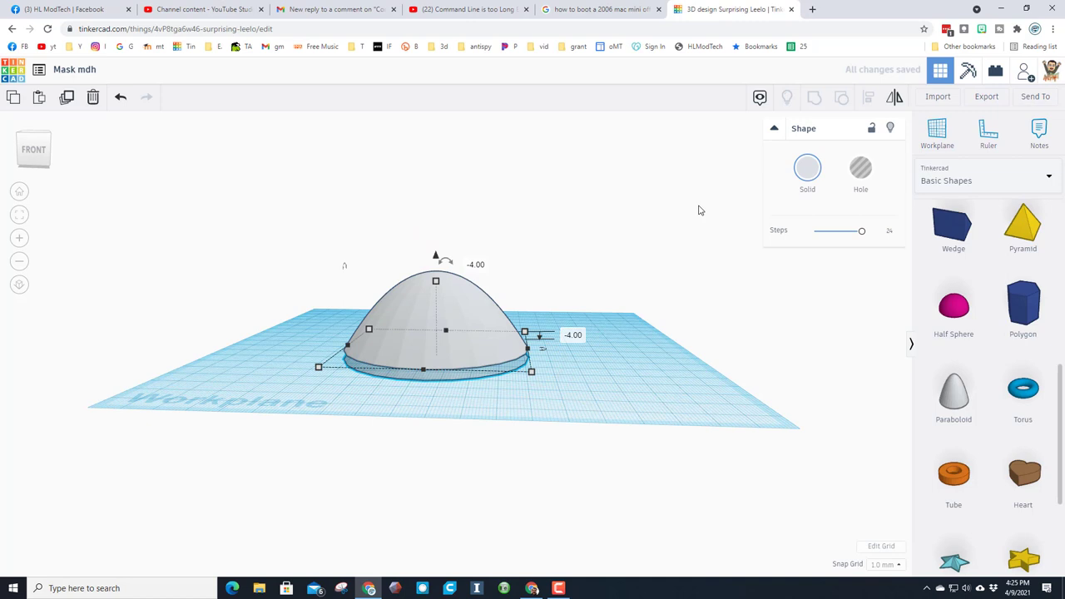
pyautogui.click(852, 170)
pyautogui.moveTo(508, 383); pyautogui.dragTo(500, 384, button='right')
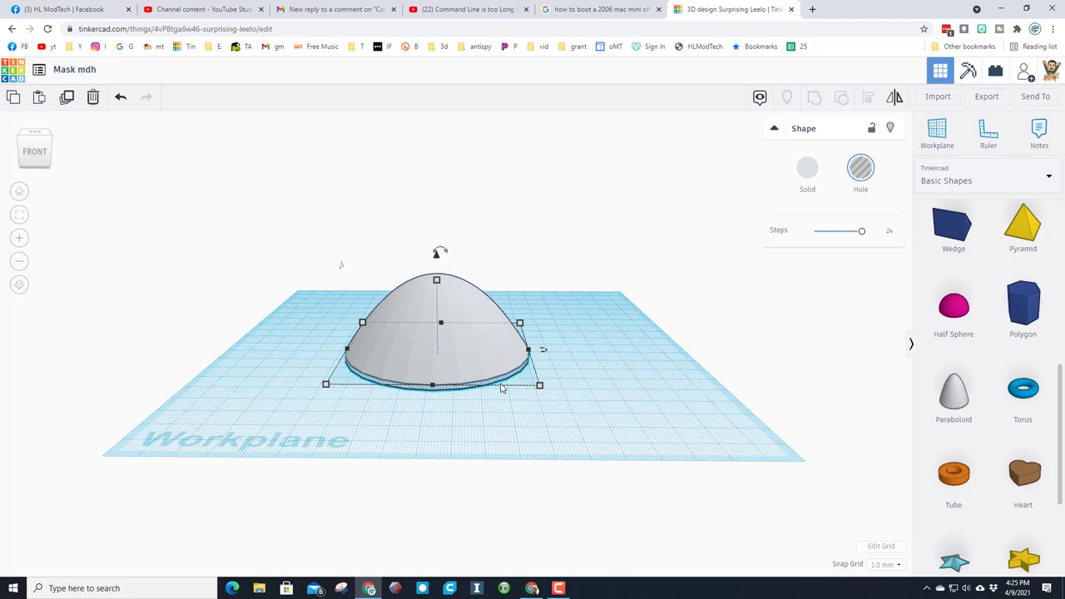
pyautogui.keyDown('shift'); pyautogui.click(508, 392); pyautogui.keyUp('shift')
pyautogui.keyDown('shift'); pyautogui.click(523, 408); pyautogui.keyUp('shift')
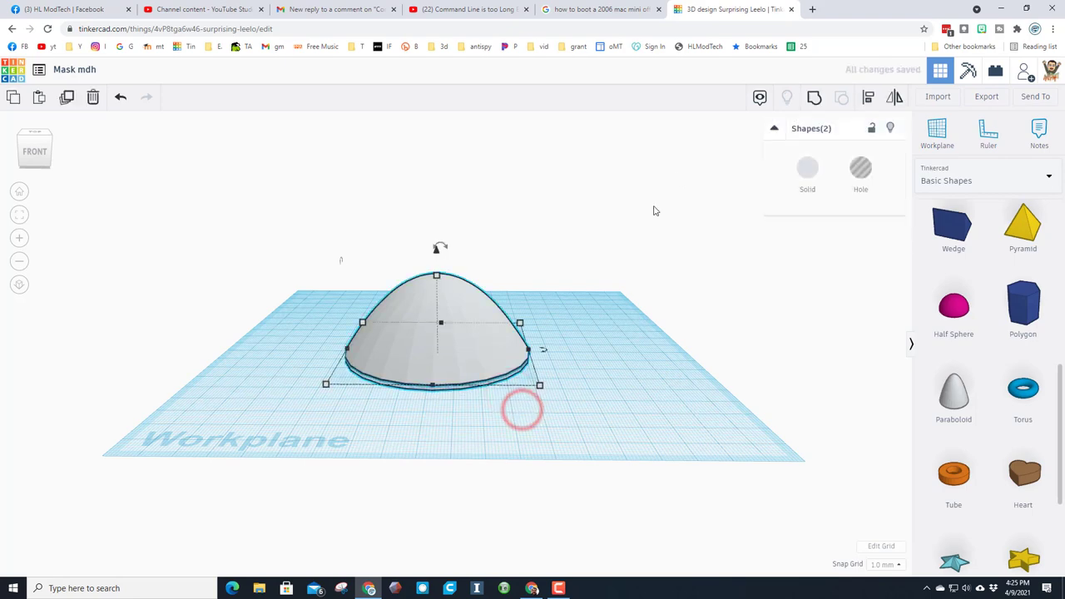
pyautogui.click(806, 97)
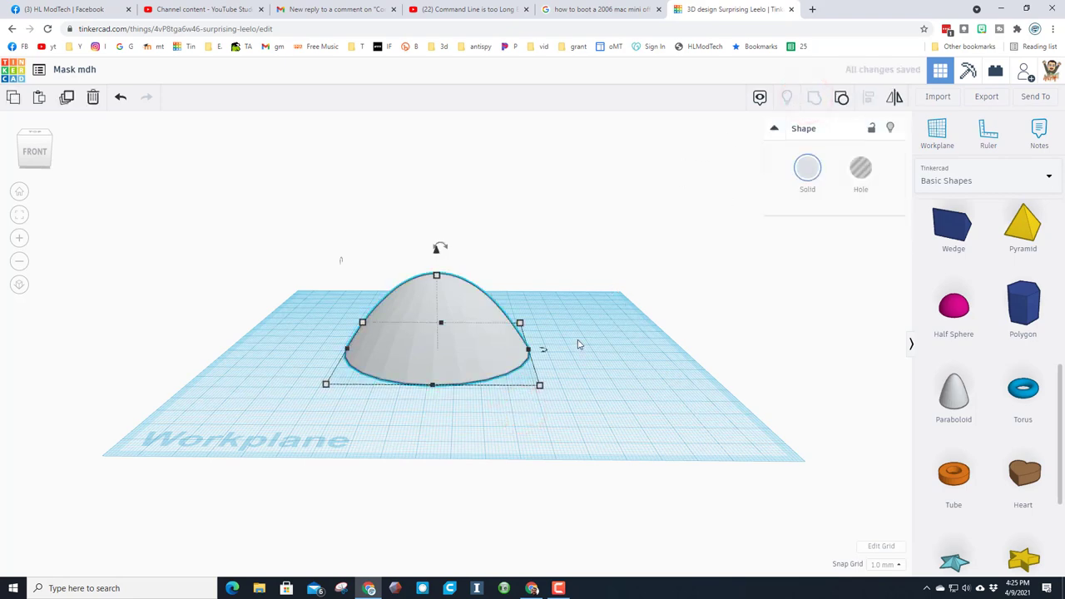
# Step: Shorten the hollow dome's height
pyautogui.moveTo(592, 406); pyautogui.dragTo(601, 499, button='right')
pyautogui.moveTo(441, 278); pyautogui.dragTo(441, 304)
pyautogui.moveTo(435, 426); pyautogui.dragTo(533, 252, button='right')
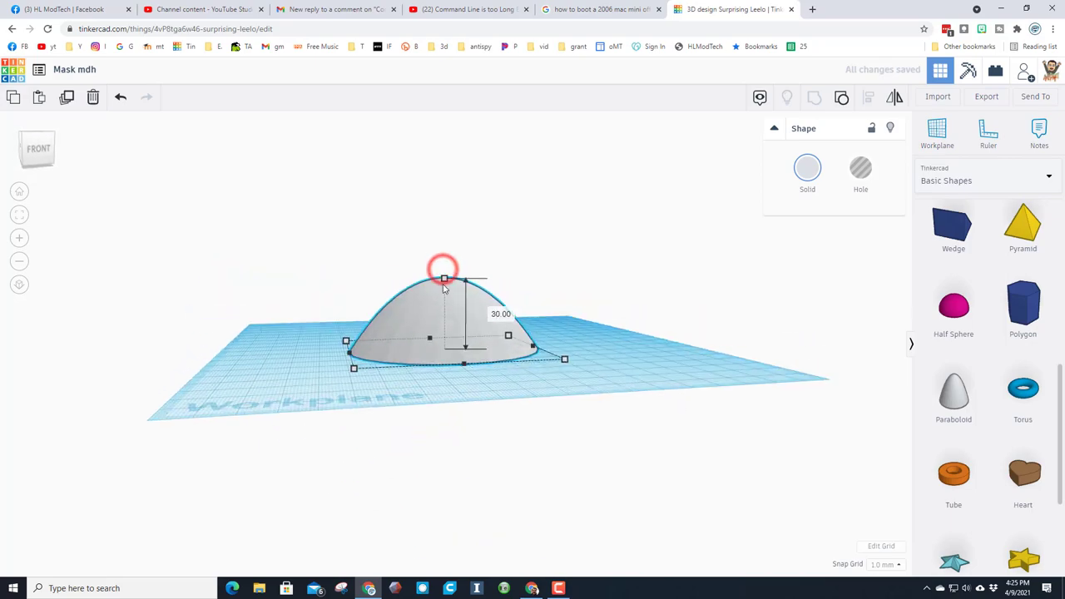
pyautogui.moveTo(444, 292); pyautogui.dragTo(678, 435, button='right')
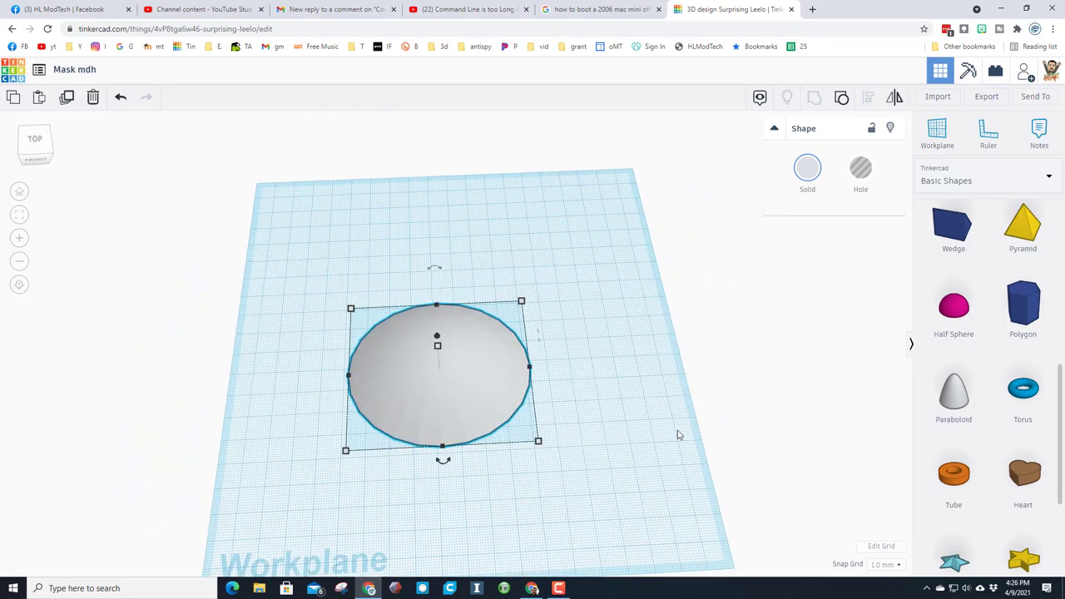
# Step: Place a torus hook at the dome's edge and group it with the dome
pyautogui.moveTo(1019, 401); pyautogui.dragTo(547, 432)
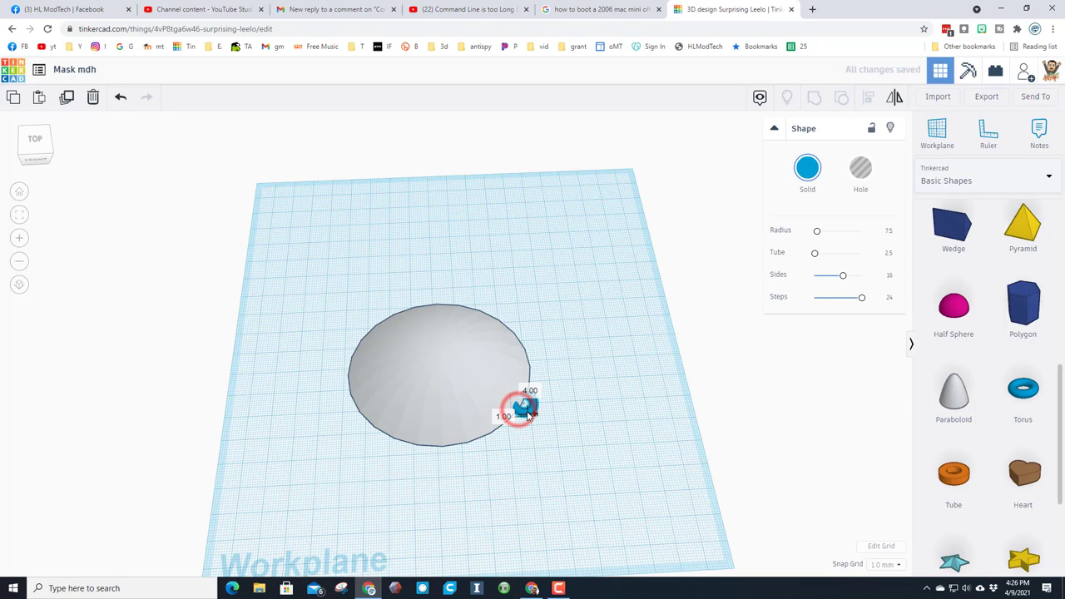
pyautogui.moveTo(537, 430); pyautogui.dragTo(532, 388, button='right')
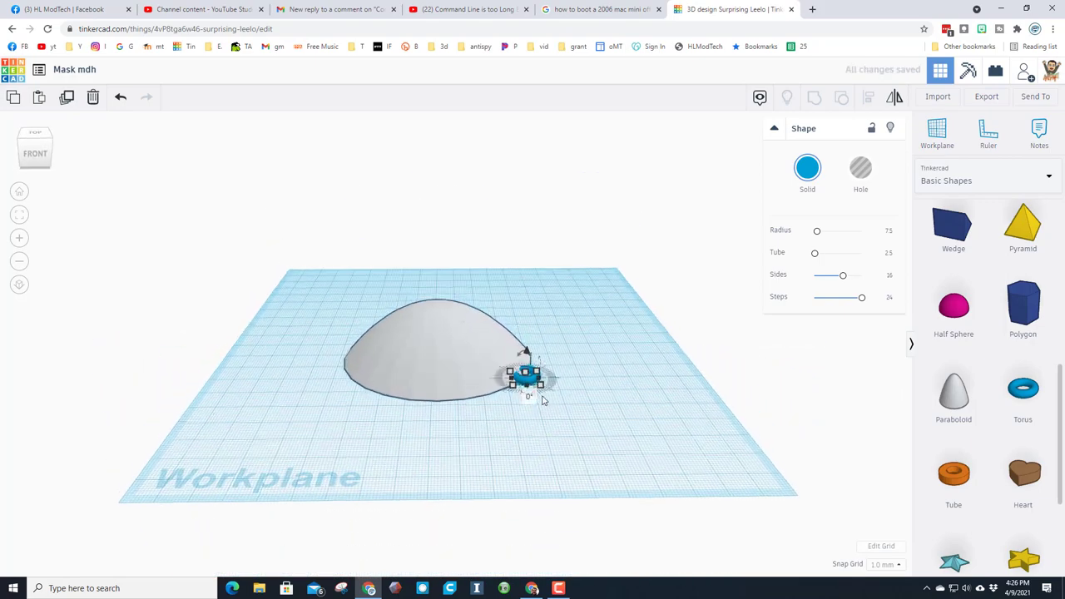
pyautogui.click(541, 403)
pyautogui.moveTo(536, 435); pyautogui.dragTo(507, 361)
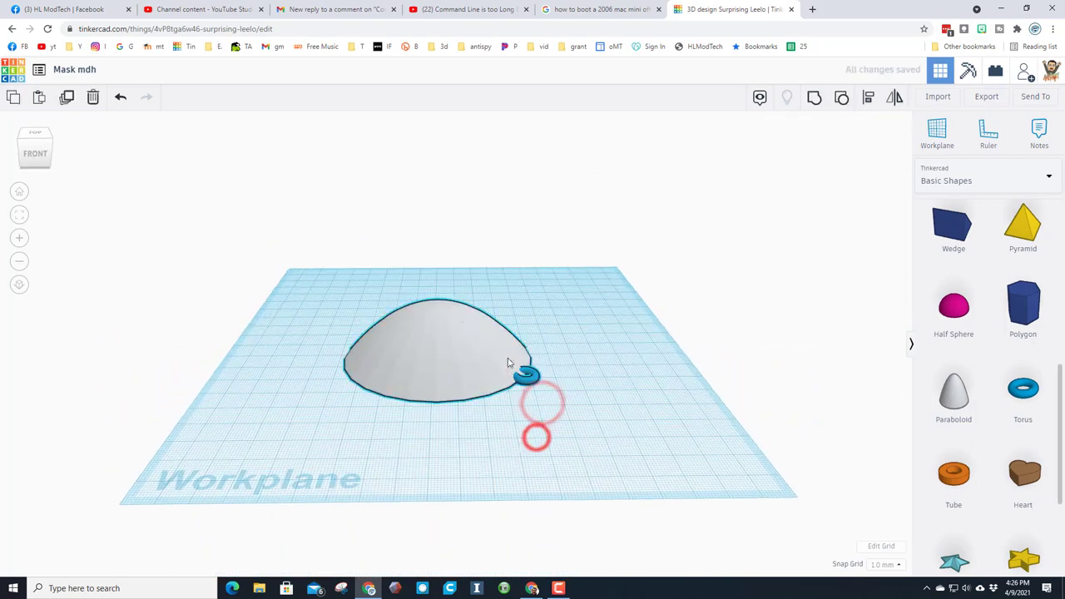
pyautogui.click(816, 97)
# Step: Ungroup the shapes fully, then regroup all three pieces into one
pyautogui.moveTo(613, 321)
pyautogui.mouseDown(button='right')
pyautogui.moveTo(563, 488)
pyautogui.moveTo(565, 287)
pyautogui.moveTo(570, 385)
pyautogui.moveTo(618, 305)
pyautogui.mouseUp(button='right')
pyautogui.click(618, 305)
pyautogui.click(524, 305)
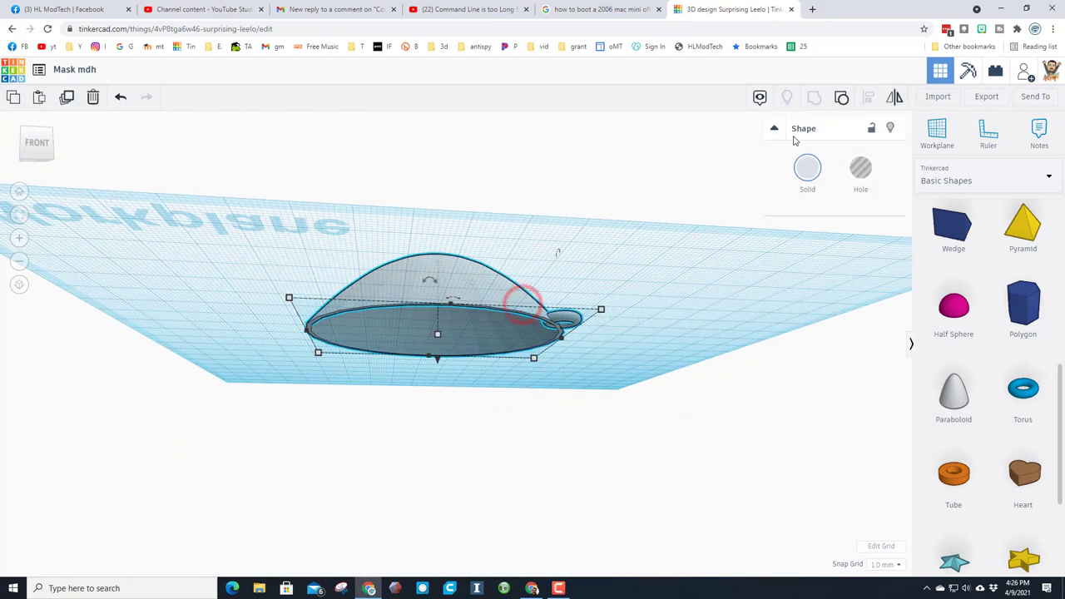
pyautogui.click(841, 96)
pyautogui.click(661, 363)
pyautogui.click(497, 297)
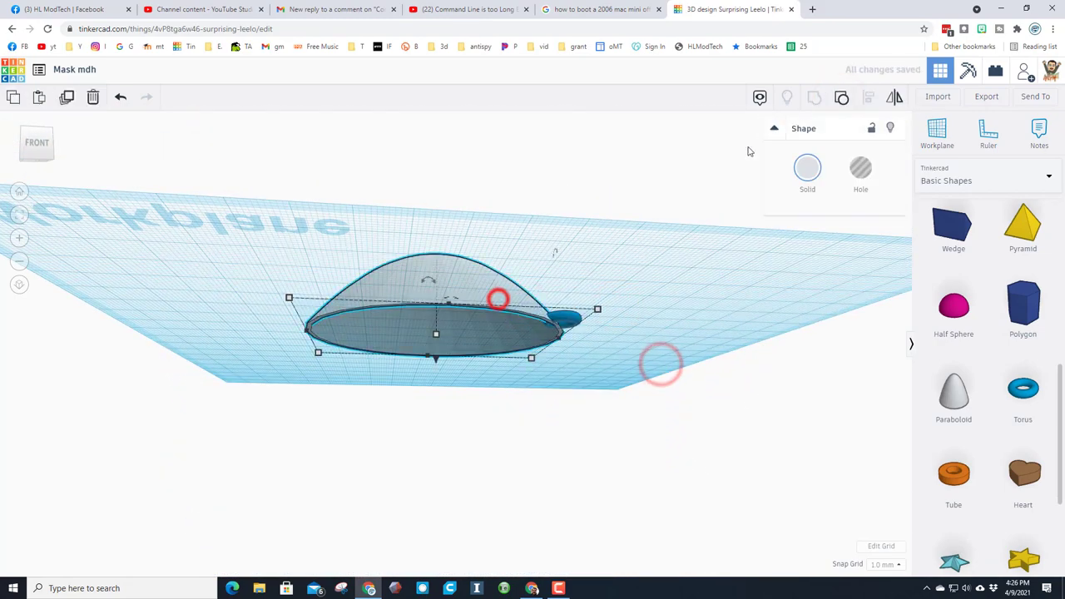
pyautogui.click(839, 96)
pyautogui.click(540, 375)
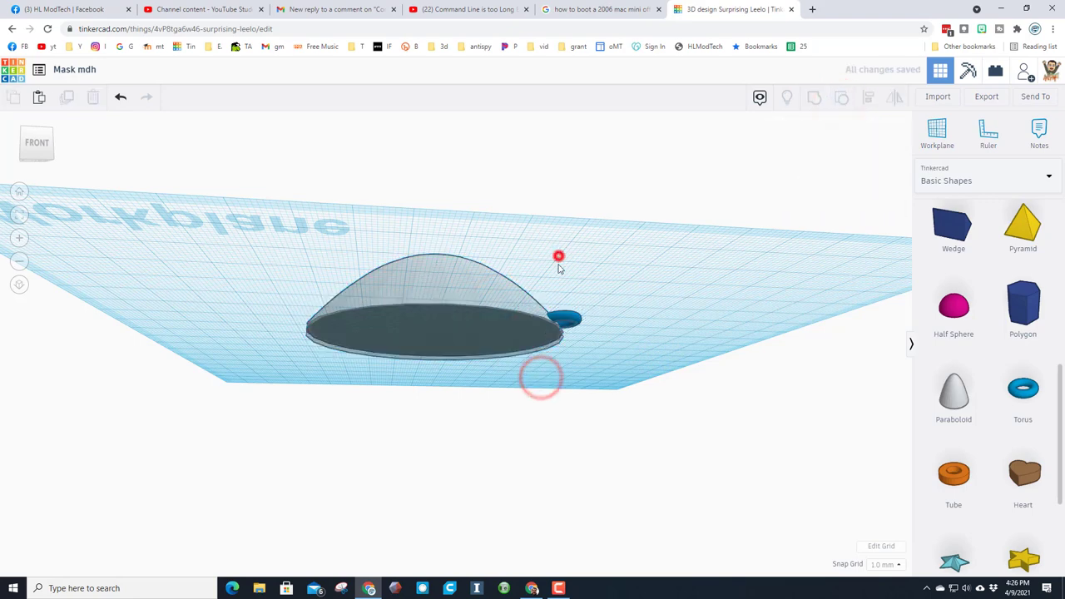
pyautogui.moveTo(558, 256); pyautogui.dragTo(525, 370)
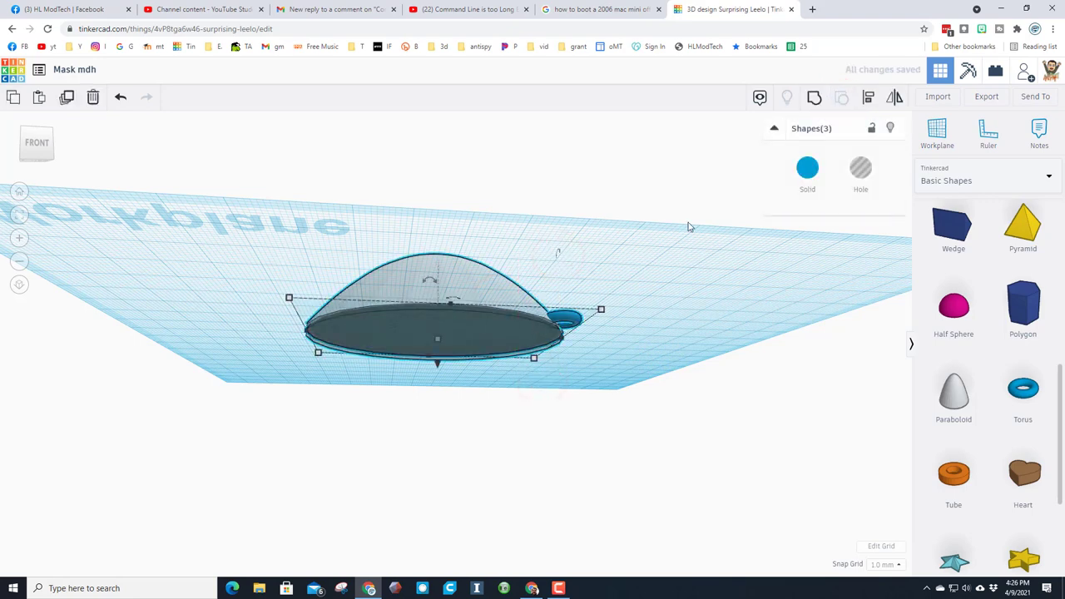
pyautogui.click(812, 97)
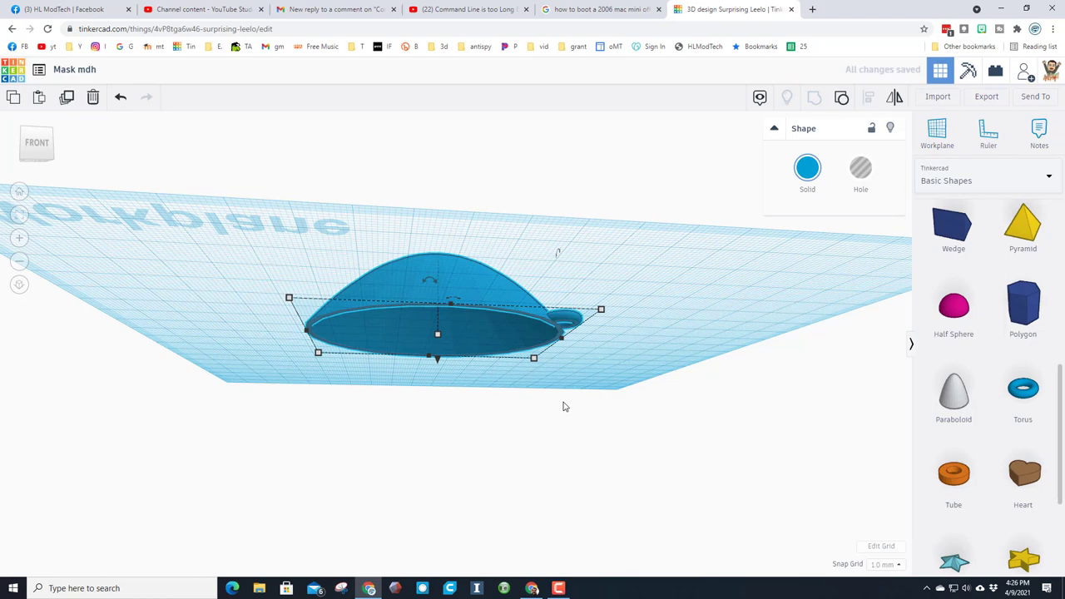
# Step: Make the grouped mask white from the Solid colour palette
pyautogui.moveTo(561, 403); pyautogui.dragTo(504, 414, button='right')
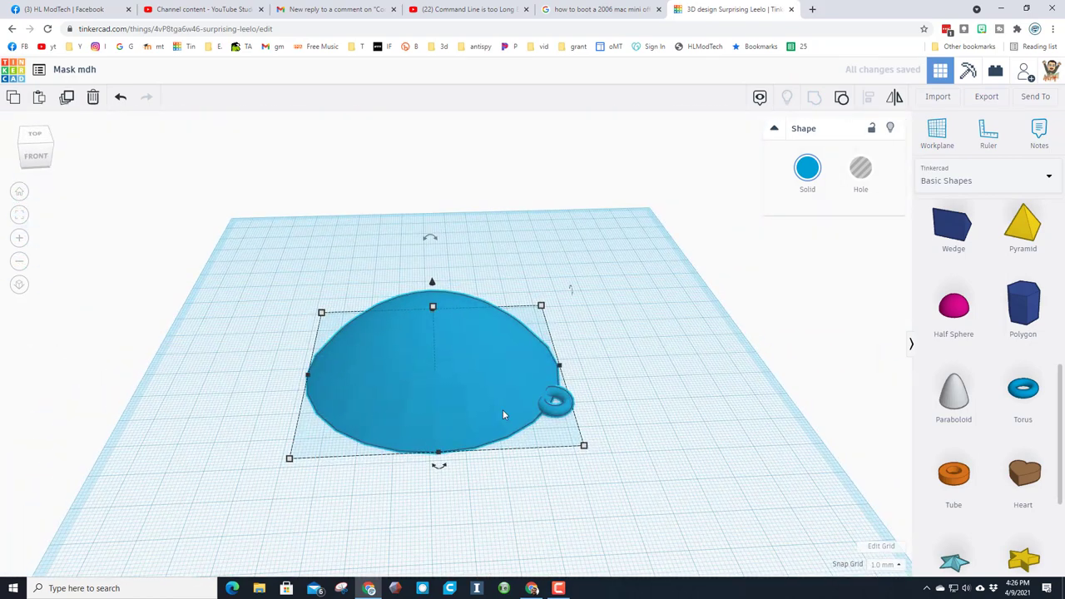
pyautogui.click(795, 193)
pyautogui.click(996, 248)
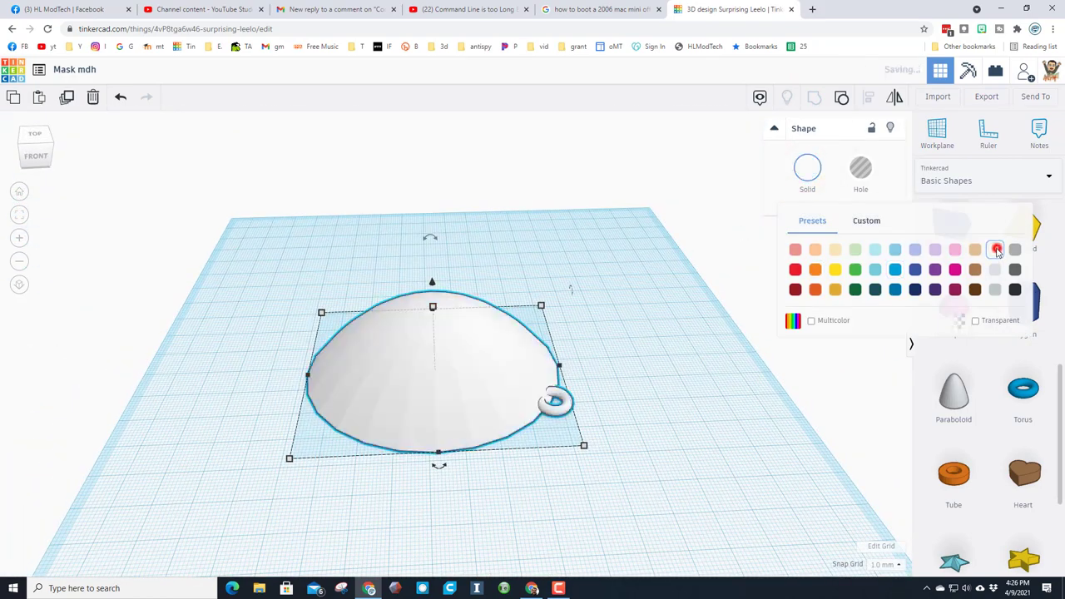
pyautogui.moveTo(494, 435); pyautogui.dragTo(570, 474, button='right')
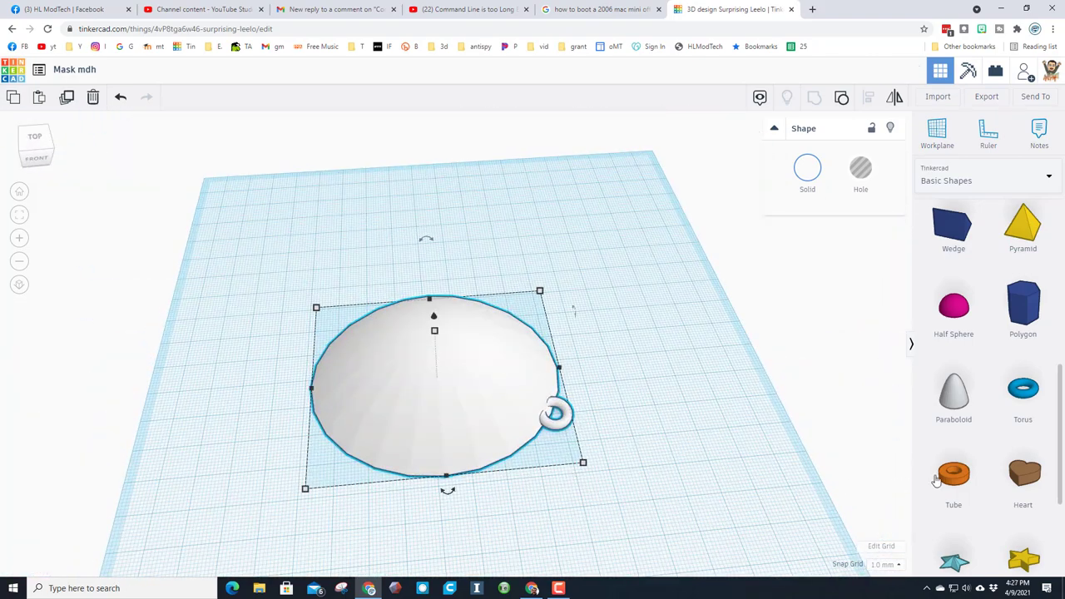
# Step: Add a tube beside the dome with radius 15, wall thickness 2 and 64 sides
pyautogui.moveTo(948, 476); pyautogui.dragTo(646, 416)
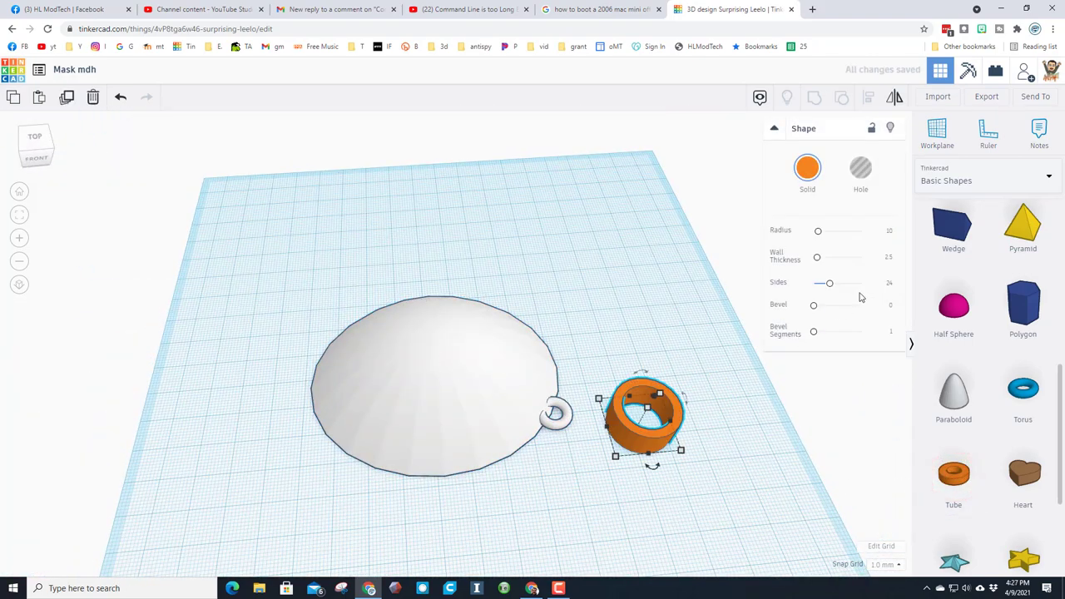
pyautogui.doubleClick(888, 231)
pyautogui.press('Return')
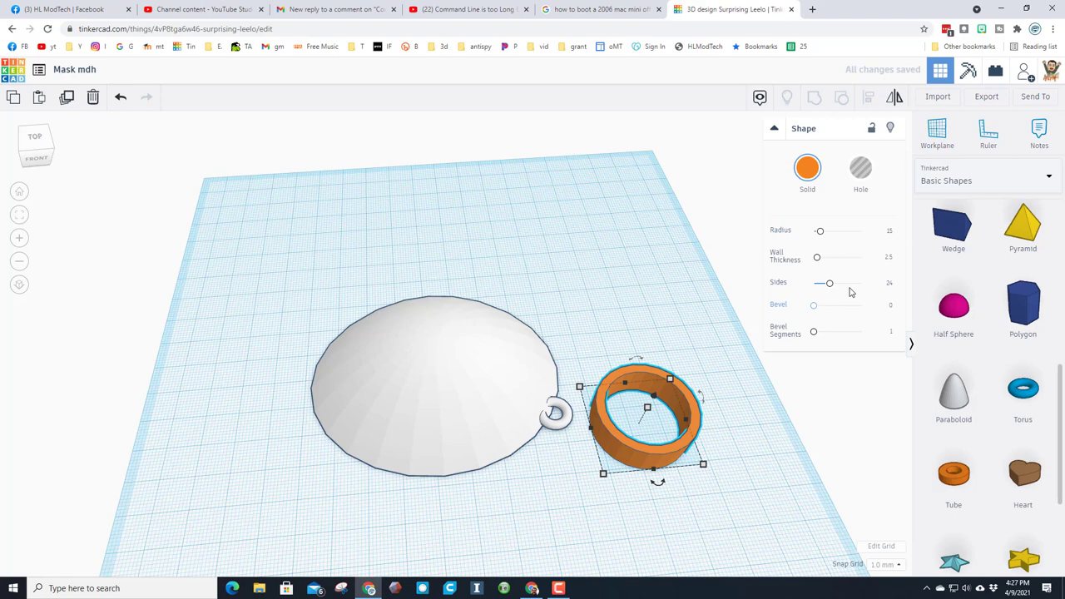
pyautogui.doubleClick(890, 258)
pyautogui.press('Return')
pyautogui.moveTo(824, 285); pyautogui.dragTo(910, 283)
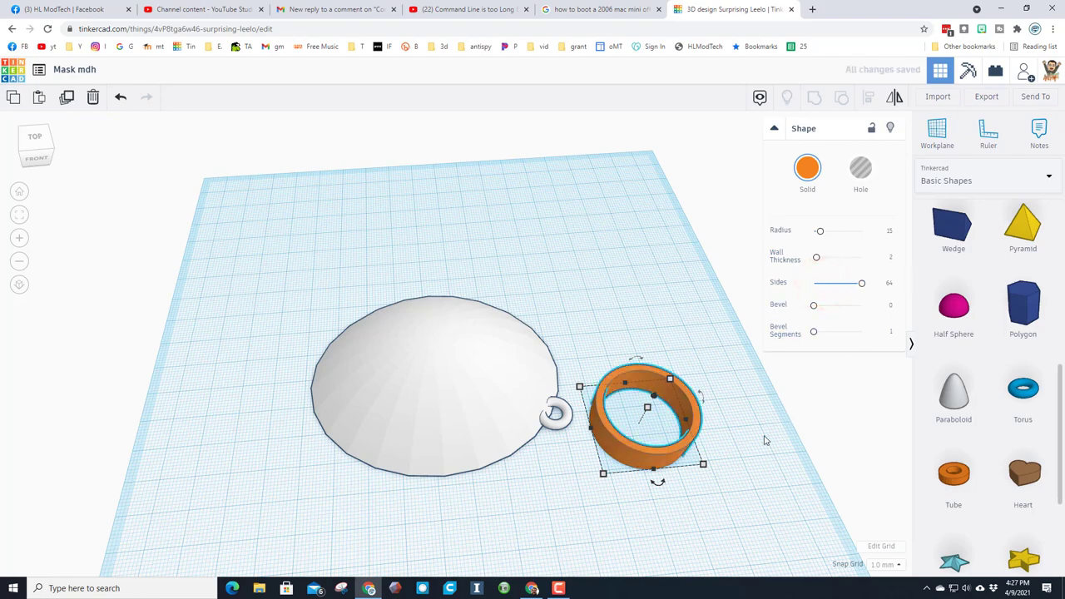
# Step: Set the tube's height to 7 mm
pyautogui.moveTo(735, 469); pyautogui.dragTo(751, 399, button='right')
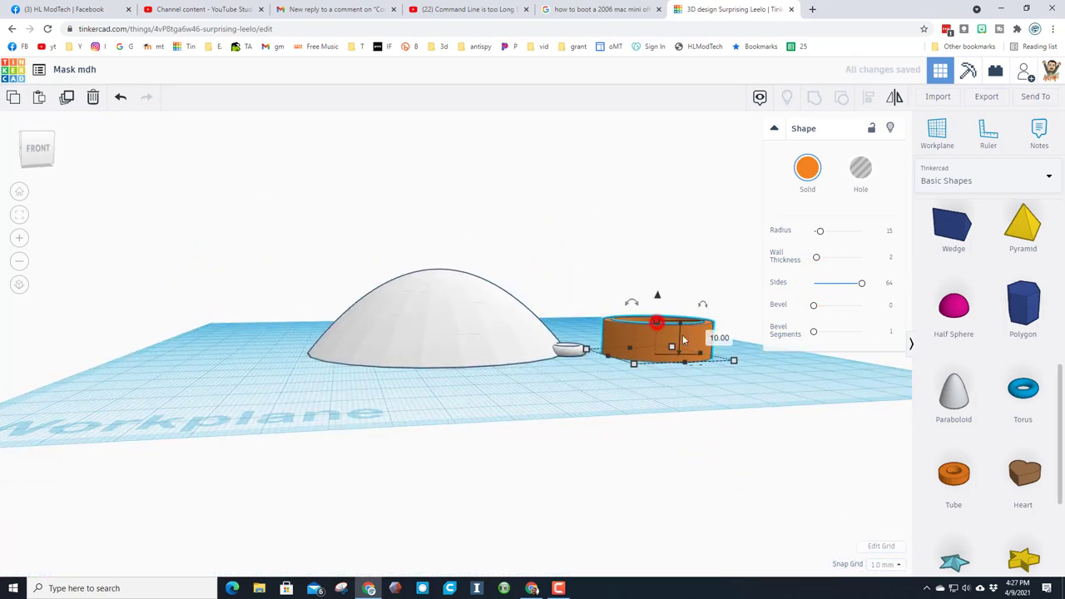
pyautogui.write('7')
pyautogui.press('Return')
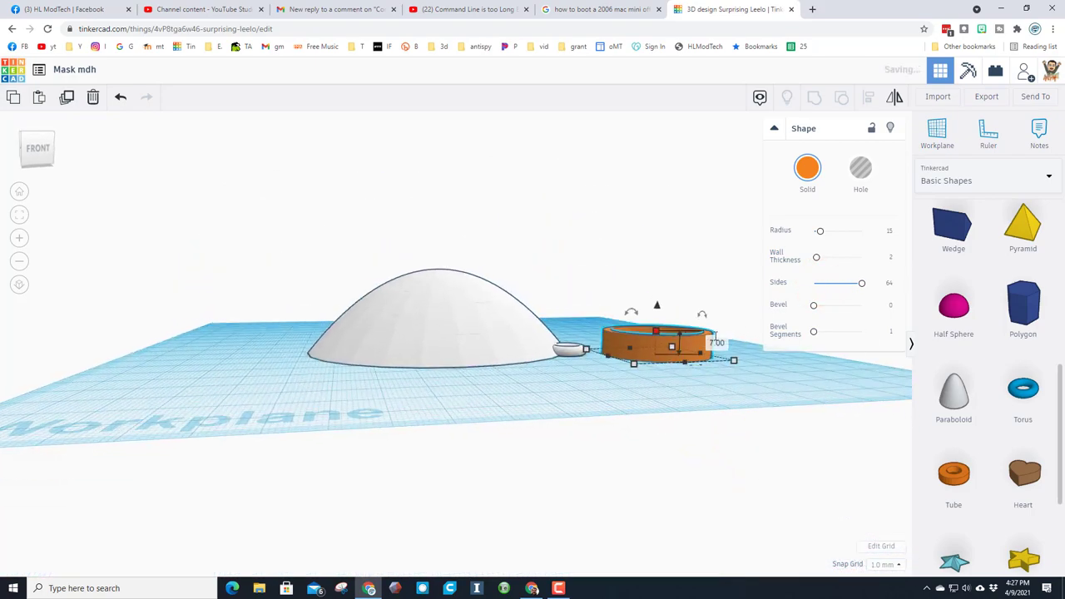
pyautogui.moveTo(648, 354); pyautogui.dragTo(678, 399, button='right')
pyautogui.press('w')
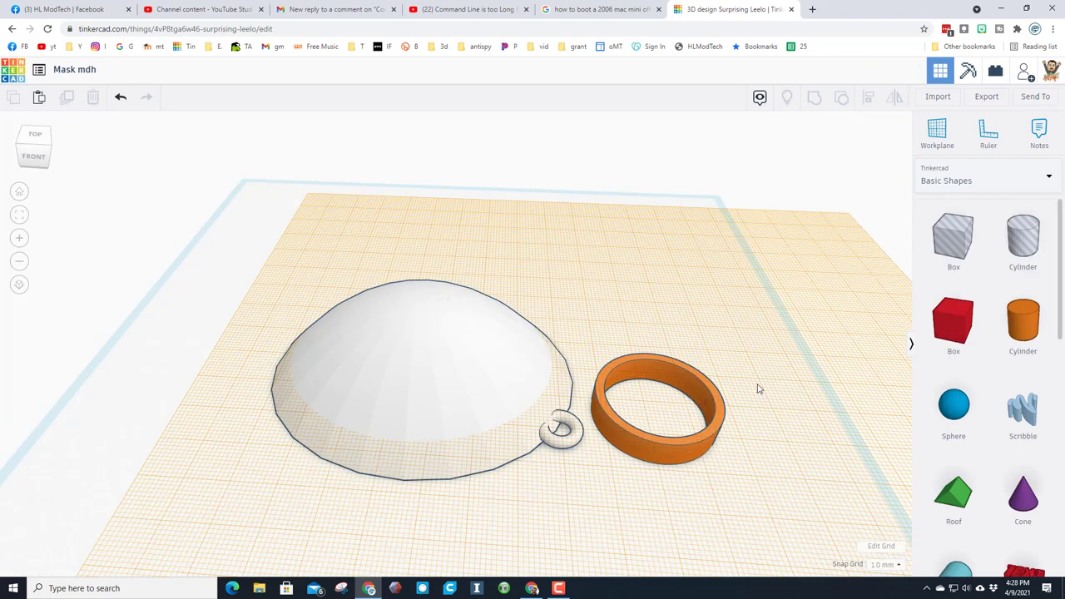
# Step: Place a 30 mm cylinder centred on the ring and set its height to 2 mm
pyautogui.moveTo(1019, 329); pyautogui.dragTo(750, 341)
pyautogui.write('30')
pyautogui.press('Return')
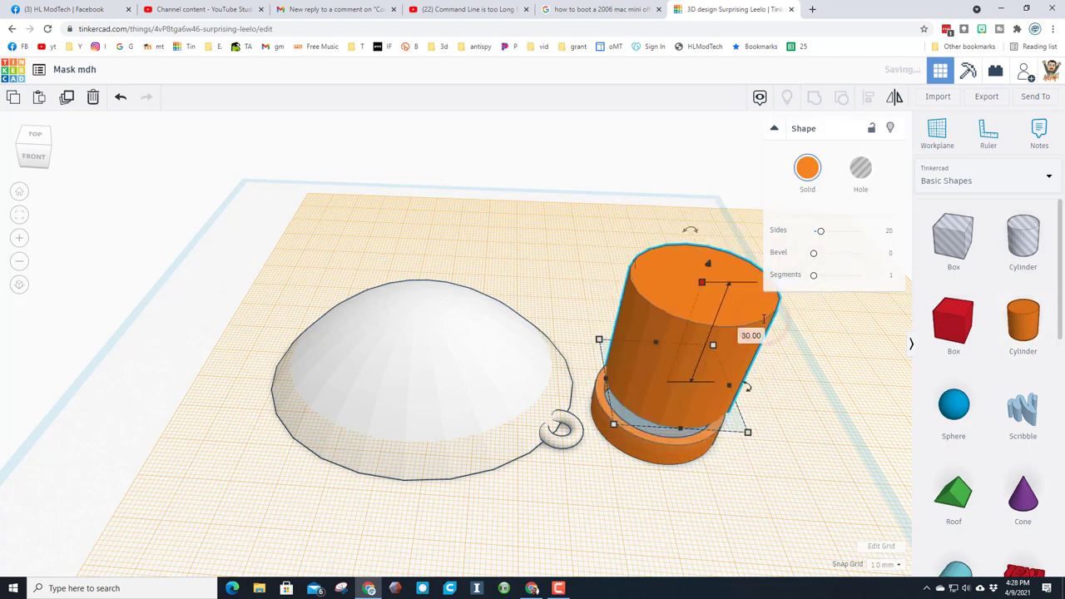
pyautogui.click(694, 471)
pyautogui.moveTo(658, 385); pyautogui.dragTo(653, 404)
pyautogui.click(694, 298)
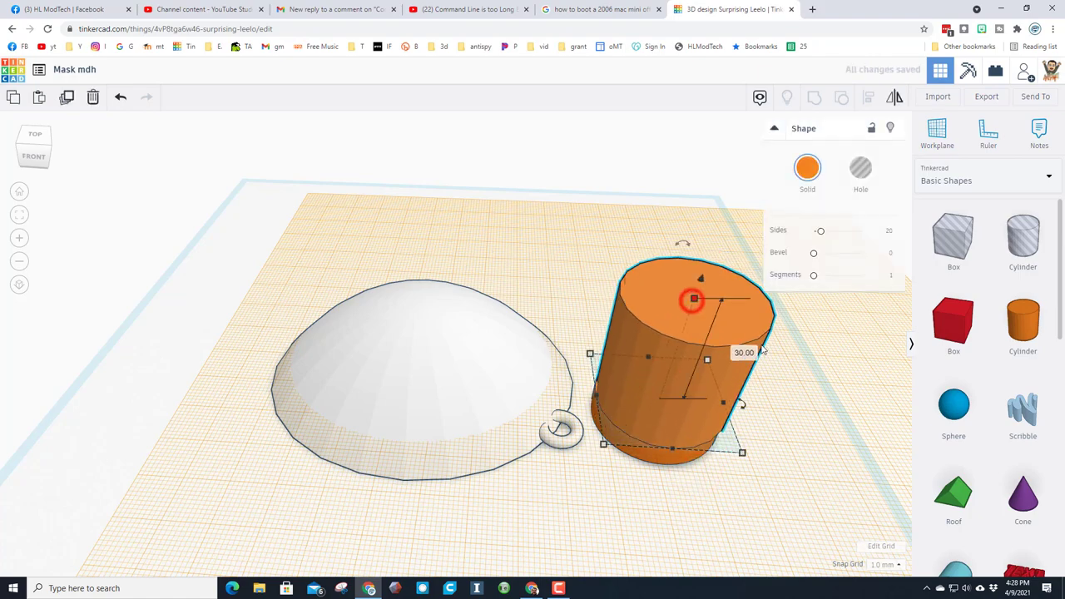
pyautogui.click(745, 353)
pyautogui.write('2')
pyautogui.press('Return')
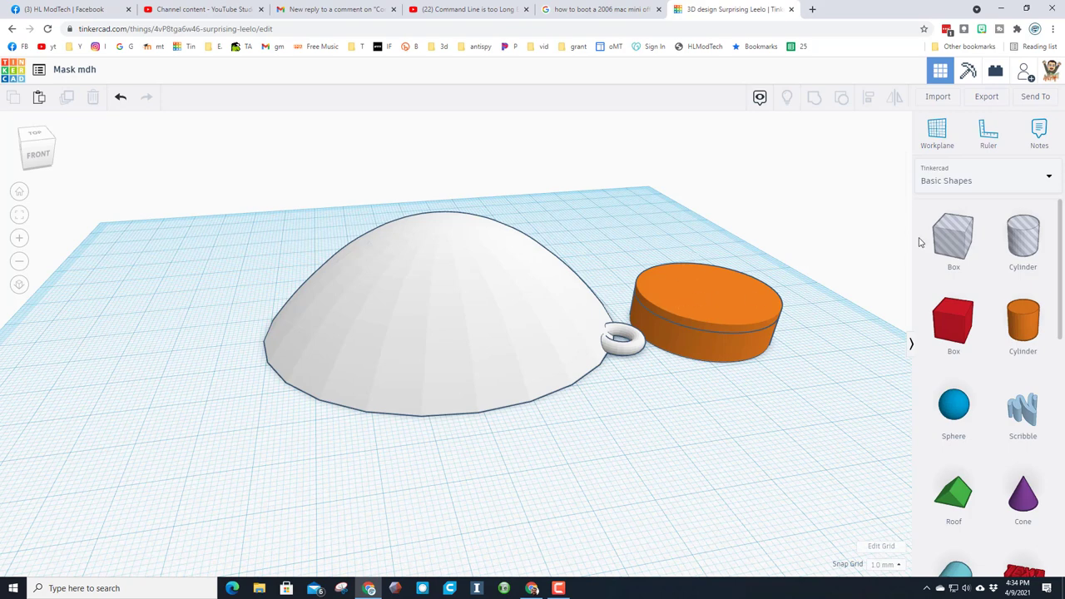
# Step: Show all Shape Generators in the library and hide the bookmarks bar with Ctrl+Shift+B
pyautogui.click(963, 181)
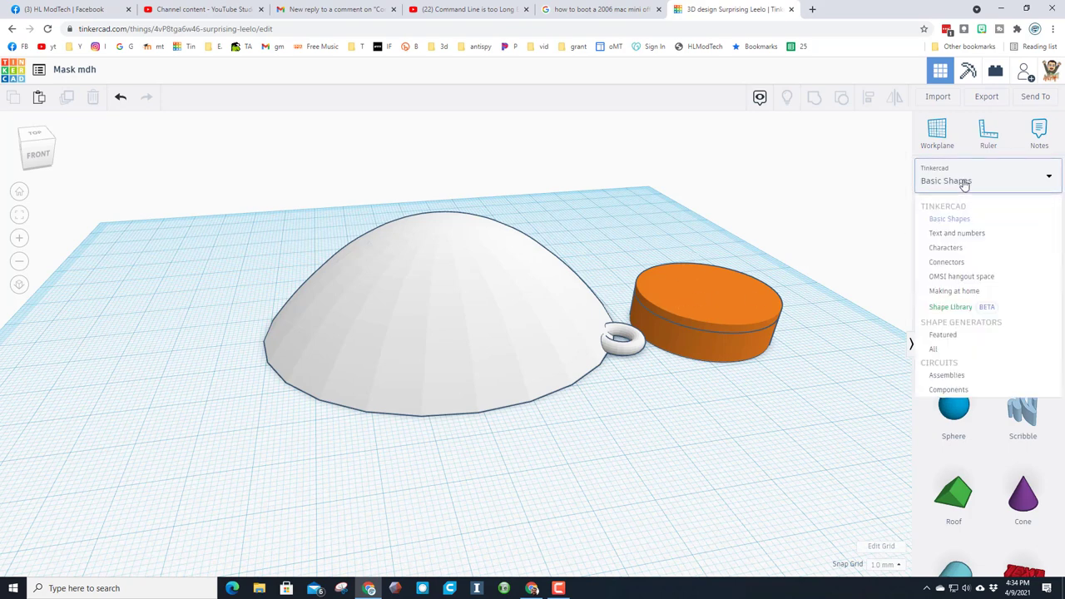
pyautogui.click(949, 350)
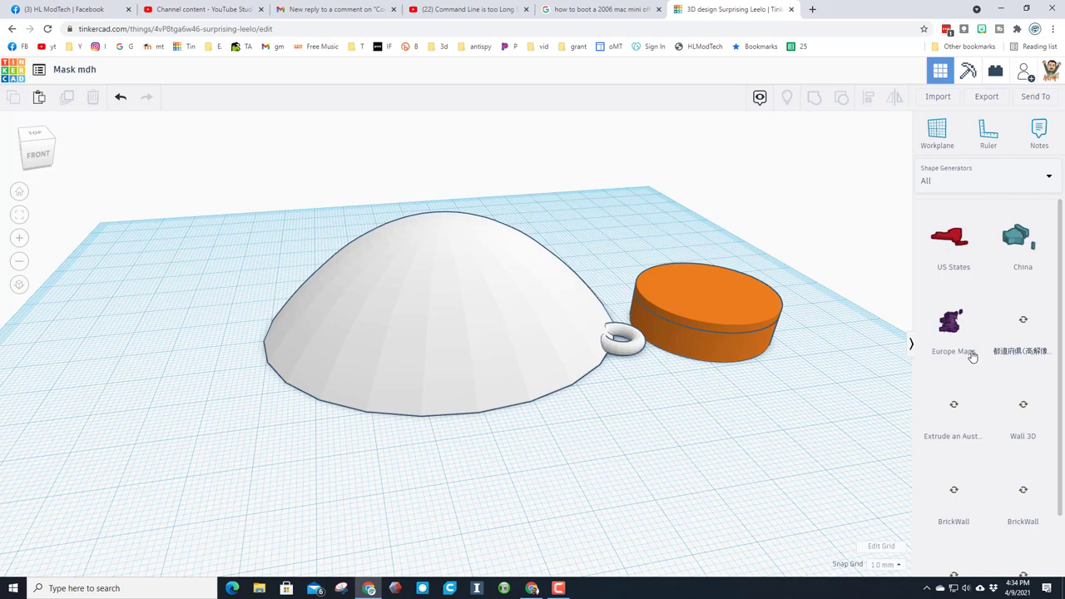
pyautogui.scroll(-2, 972, 356)
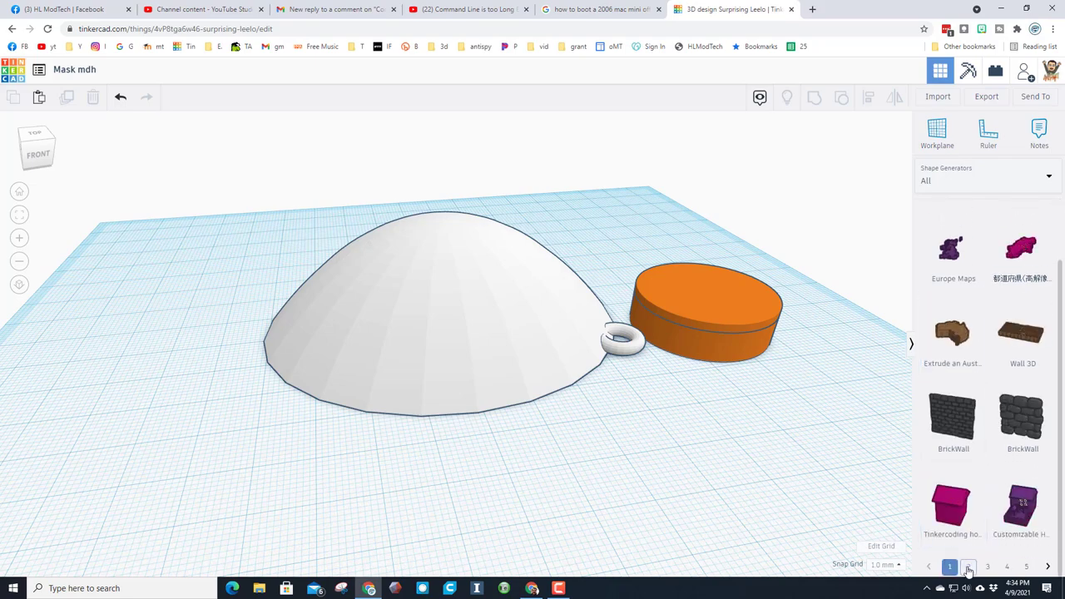
pyautogui.hotkey('ctrl', 'shift', 'b')
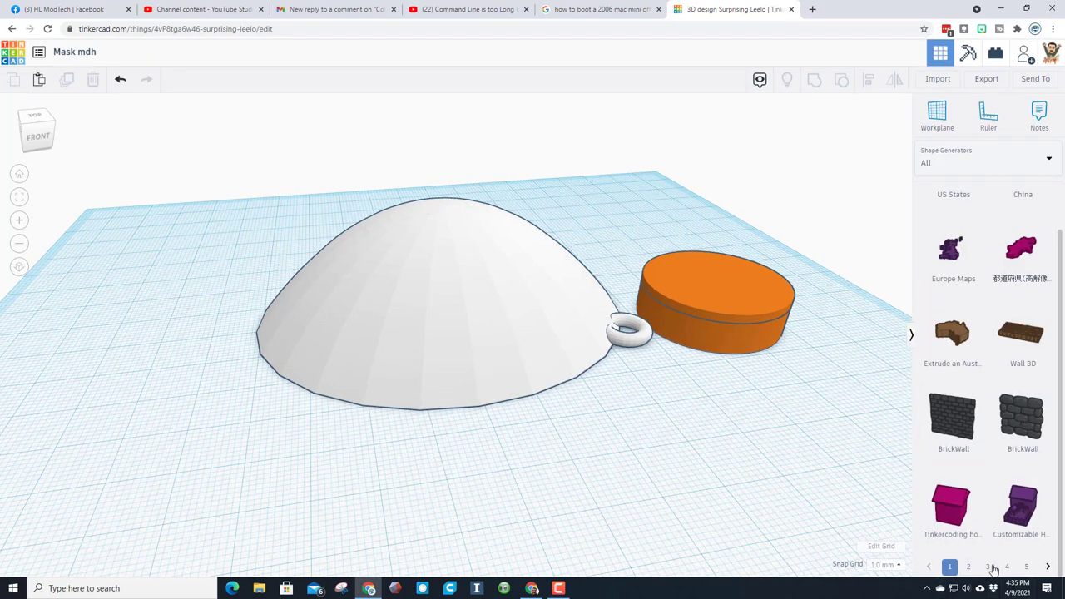
# Step: Page through the generators to page 13, where Circular Array appears
pyautogui.click(1029, 567)
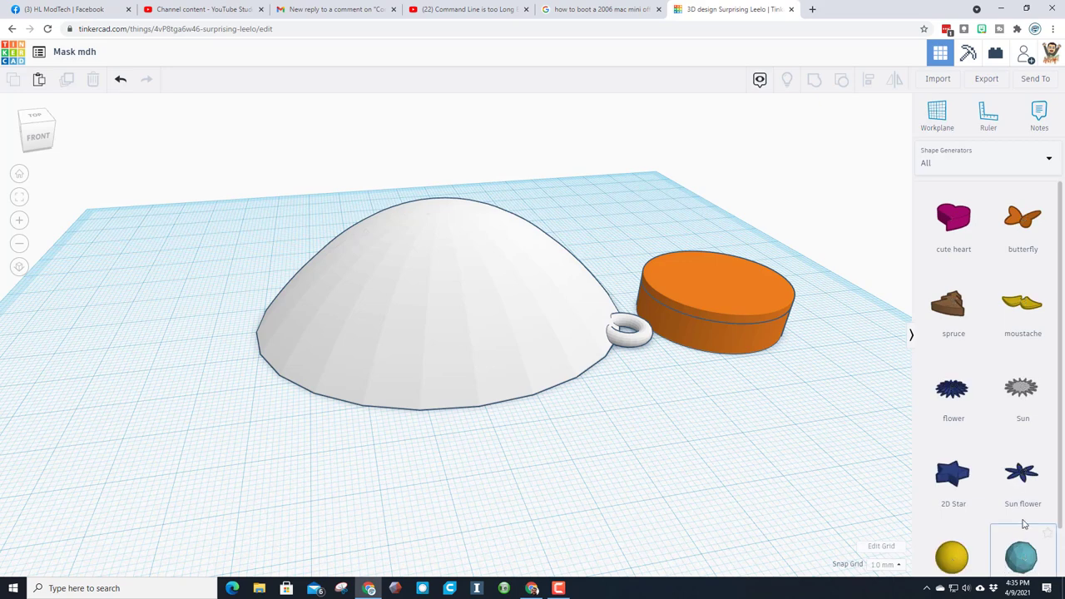
pyautogui.scroll(-1, 1025, 532)
pyautogui.click(1025, 568)
pyautogui.scroll(-1, 1026, 549)
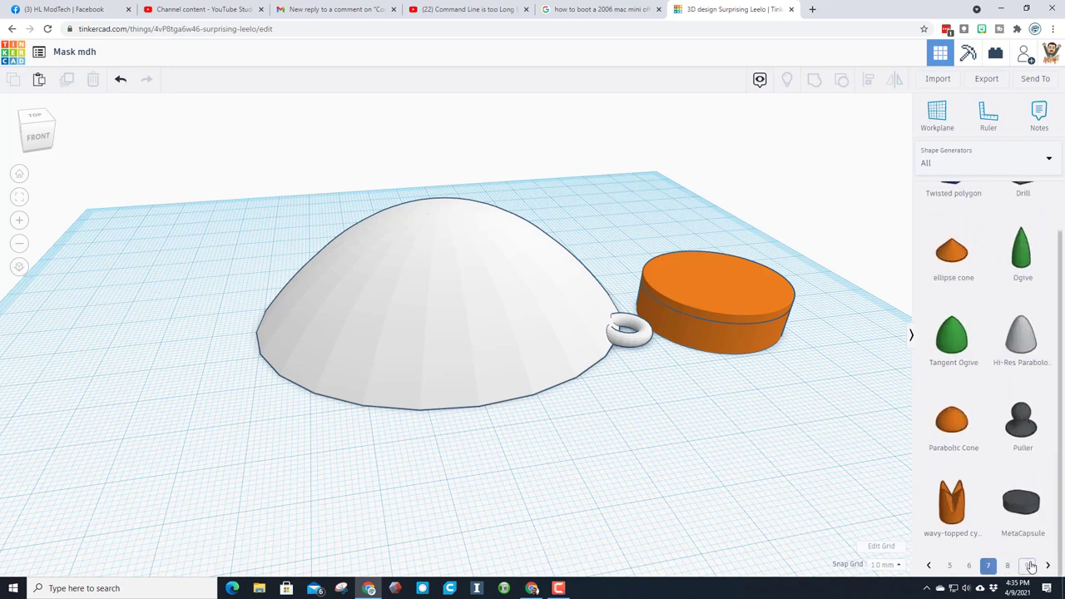
pyautogui.click(1027, 566)
pyautogui.scroll(-1, 1036, 557)
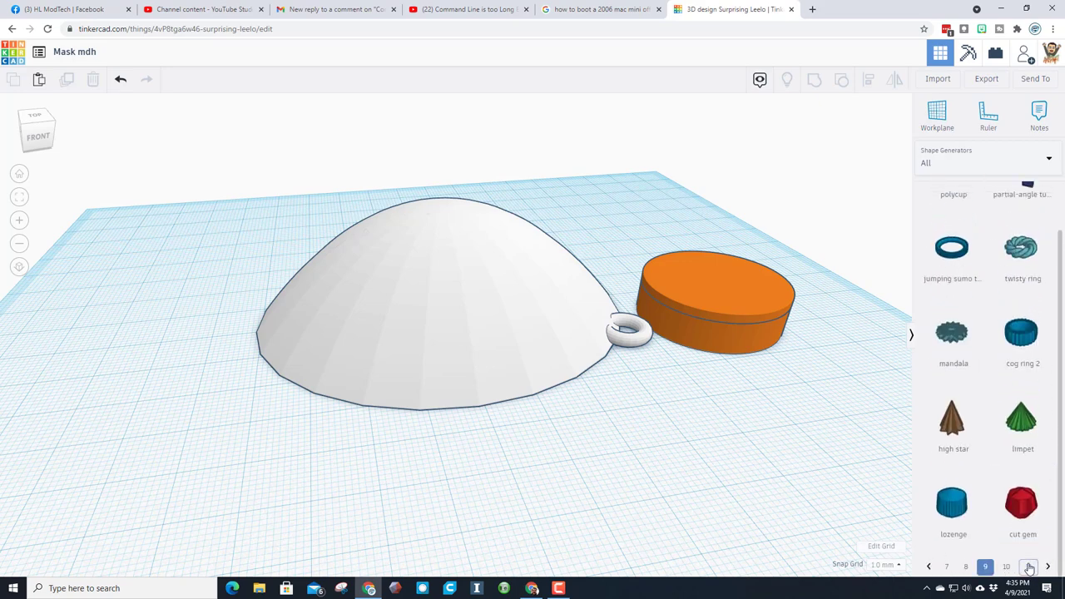
pyautogui.click(1027, 566)
pyautogui.click(1029, 566)
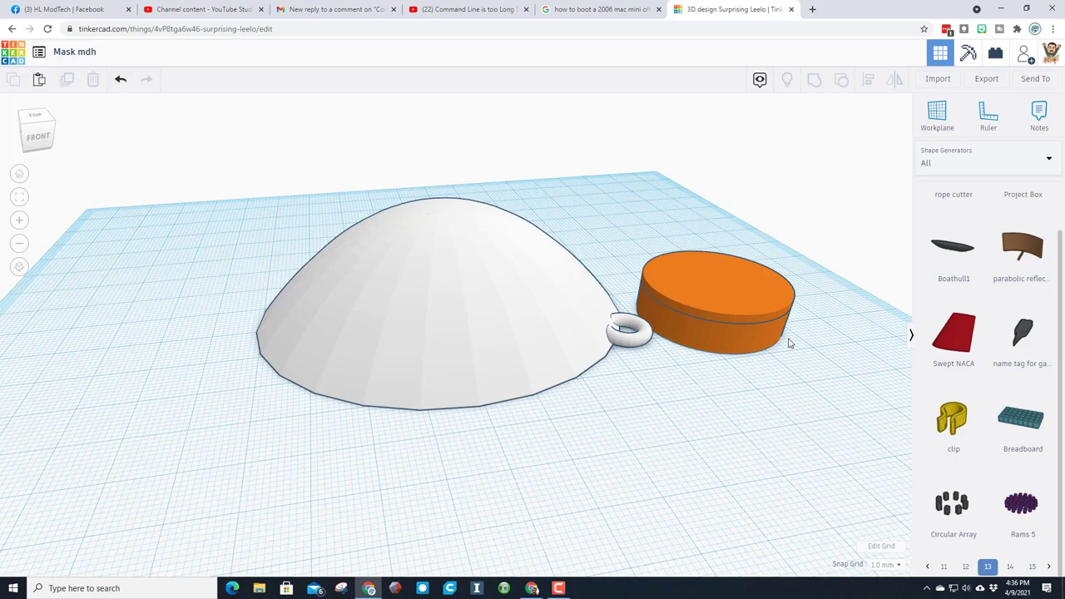
# Step: Set the workplane on the ground grid and add a Circular Array: 12 copies, size 2, radius 8
pyautogui.click(937, 116)
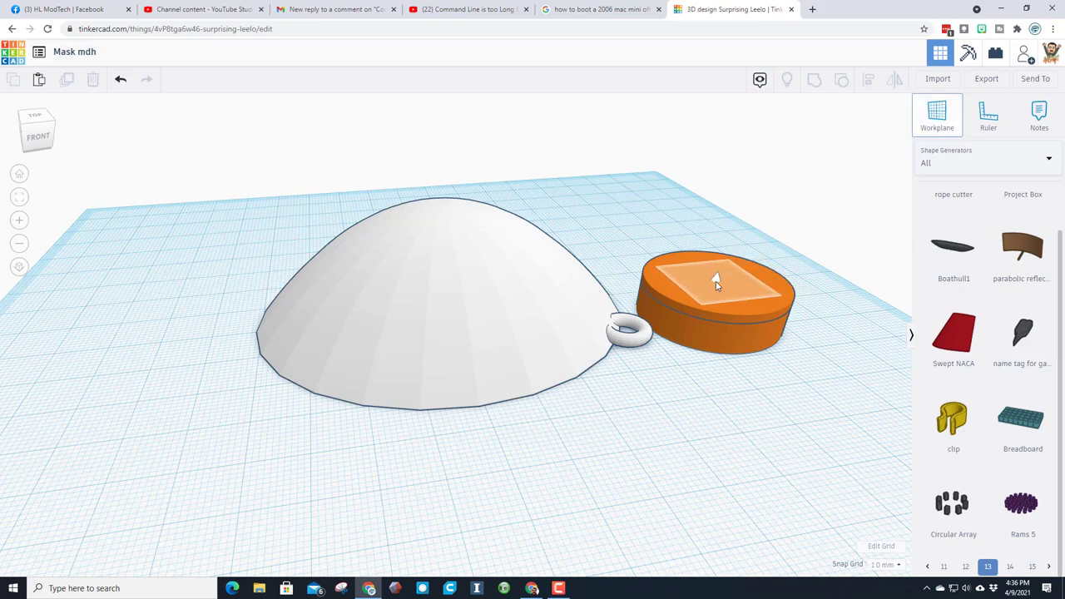
pyautogui.click(873, 441)
pyautogui.moveTo(948, 511); pyautogui.dragTo(714, 275)
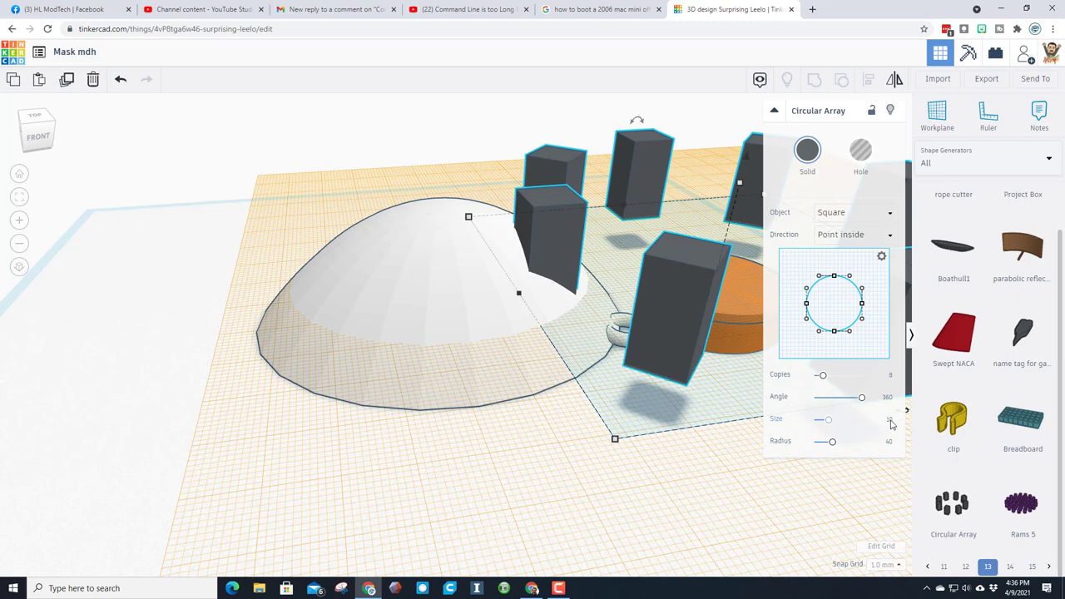
pyautogui.moveTo(890, 425); pyautogui.dragTo(893, 421)
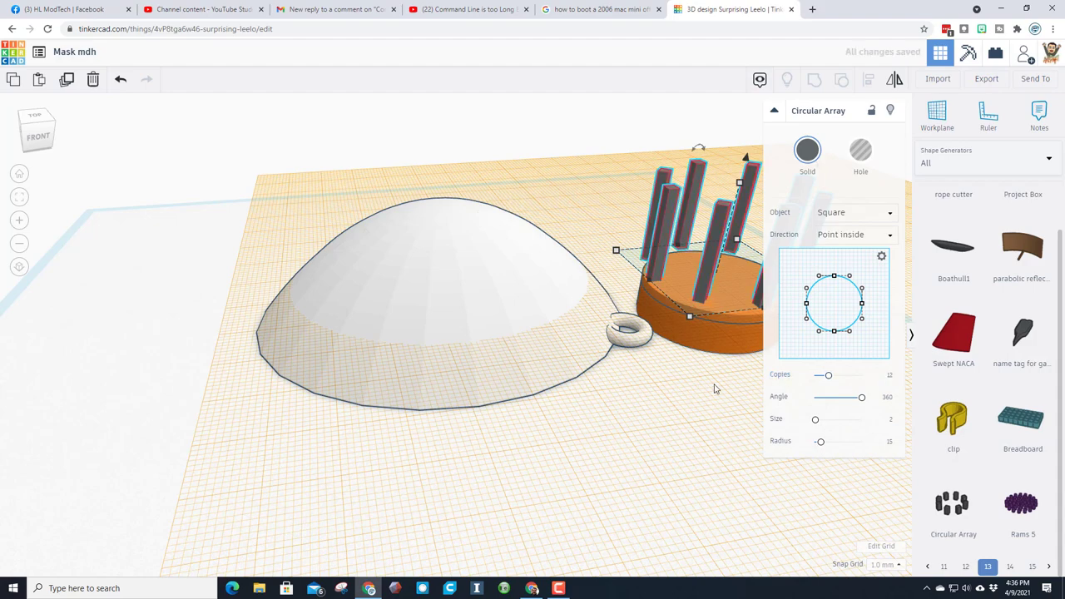
pyautogui.moveTo(713, 388); pyautogui.dragTo(792, 372, button='right')
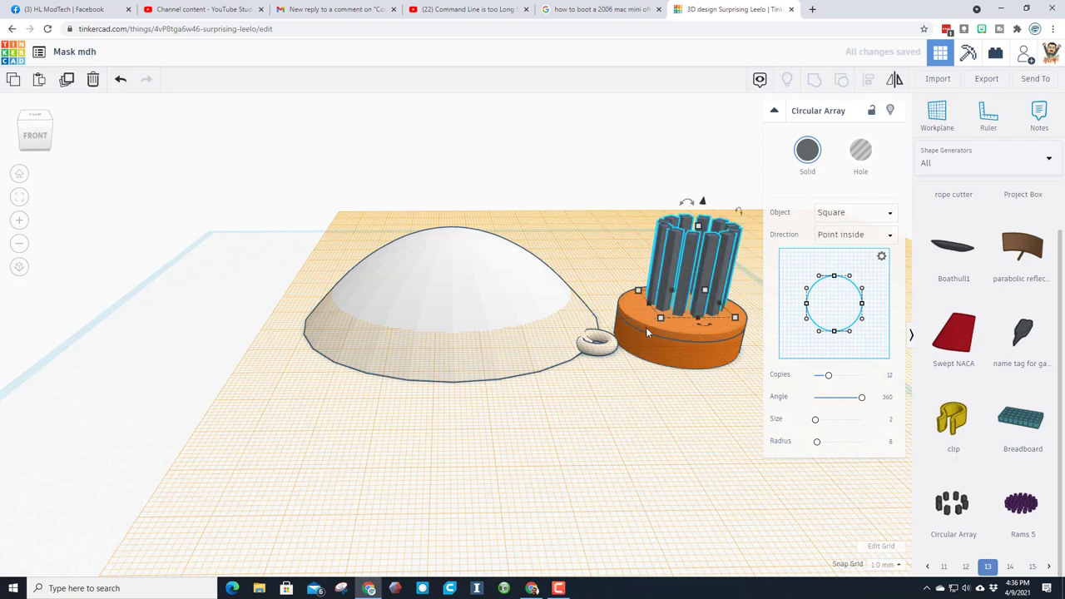
# Step: Turn the post array into holes, sink them 7 mm into the orange base, and reset the workplane
pyautogui.moveTo(646, 327); pyautogui.dragTo(686, 320, button='right')
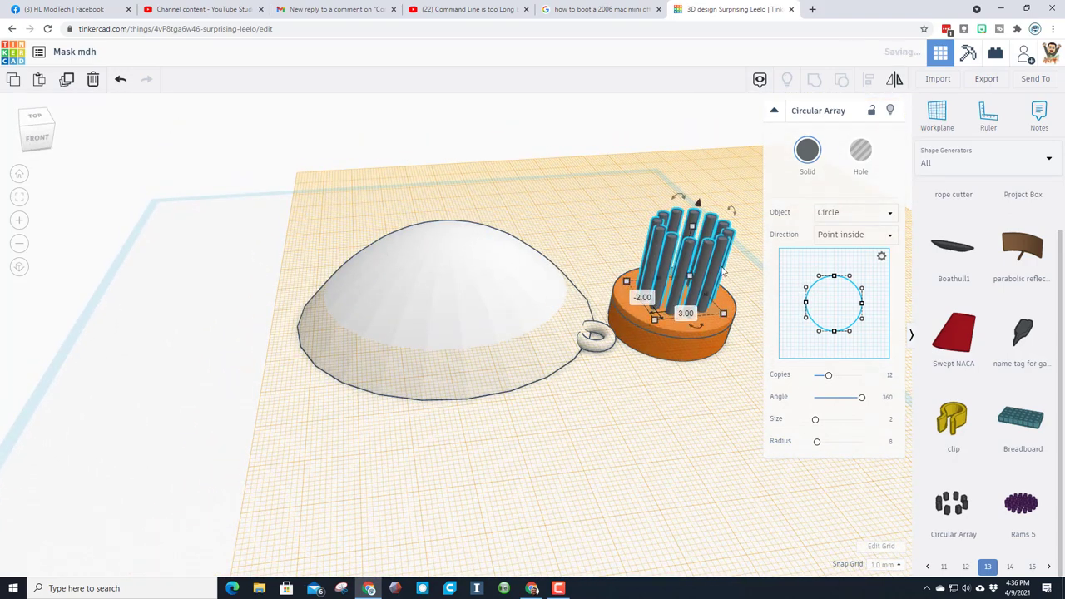
pyautogui.press('h')
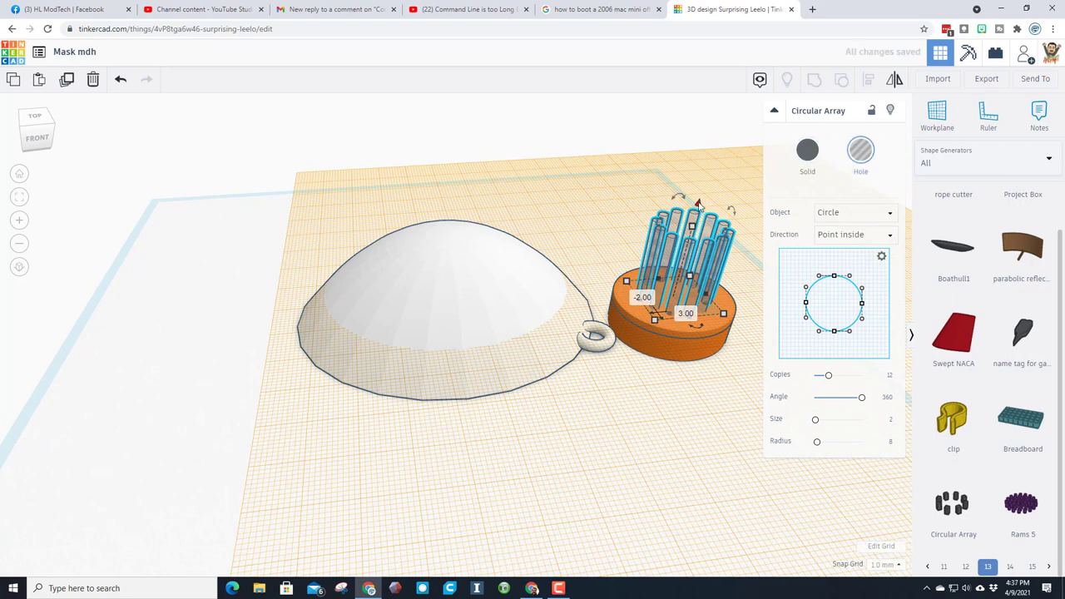
pyautogui.moveTo(699, 205); pyautogui.dragTo(636, 314)
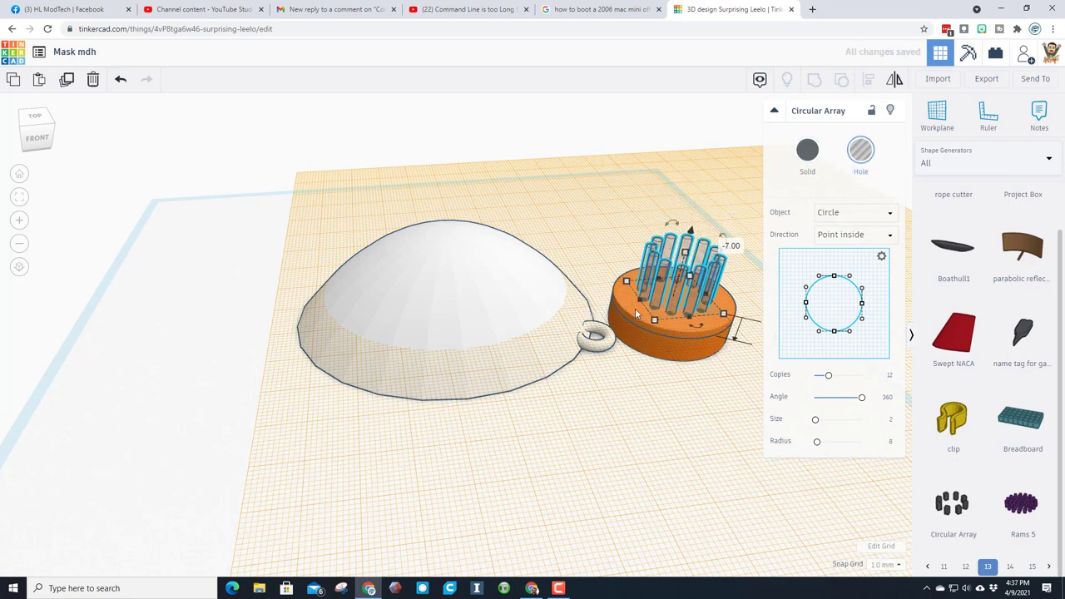
pyautogui.keyDown('shift'); pyautogui.click(629, 311); pyautogui.keyUp('shift')
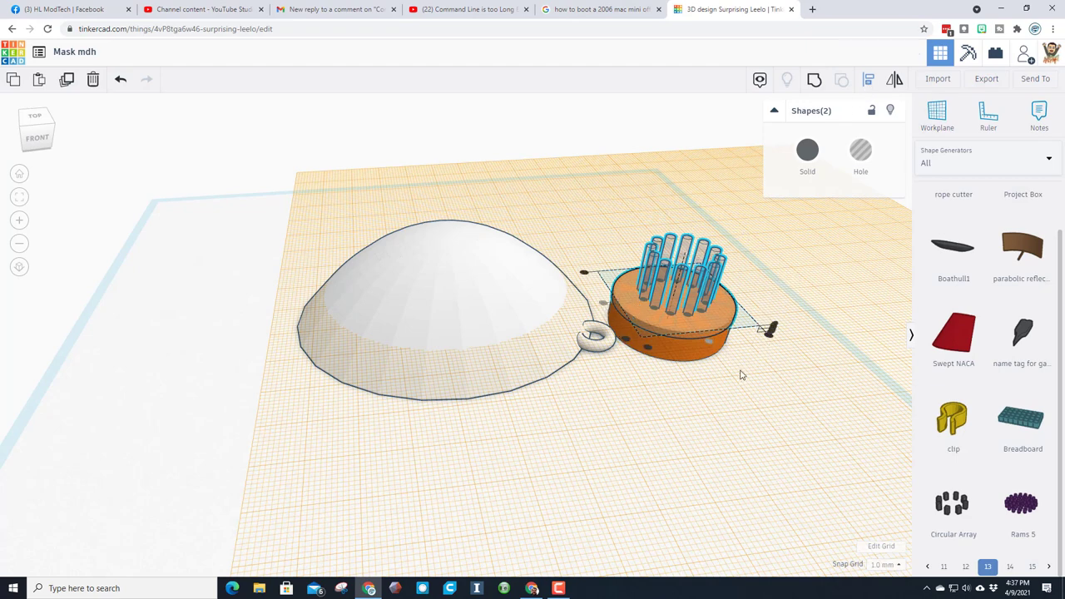
pyautogui.click(772, 285)
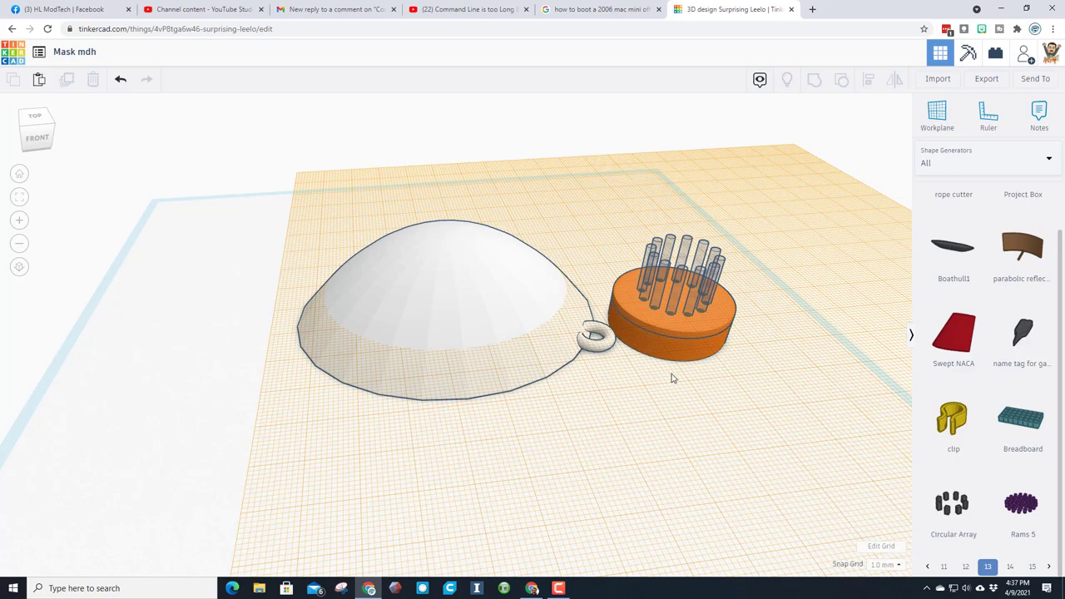
pyautogui.moveTo(673, 378); pyautogui.dragTo(643, 379, button='right')
pyautogui.click(644, 397)
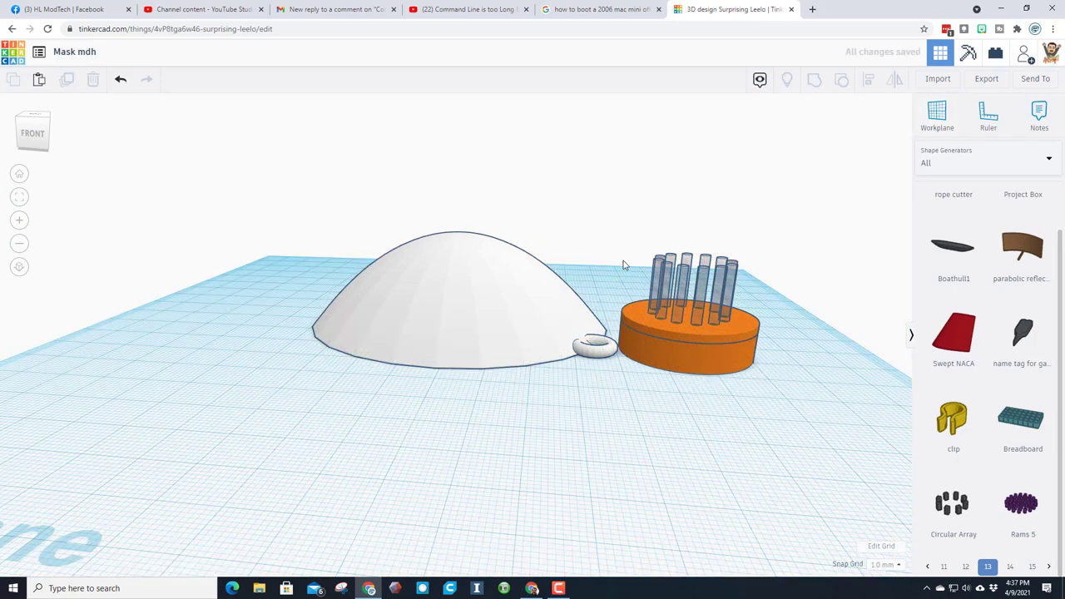
# Step: Ungroup the dome, rotate the orange pinned cylinder 22.5°, and move it onto the dome
pyautogui.click(481, 302)
pyautogui.click(841, 79)
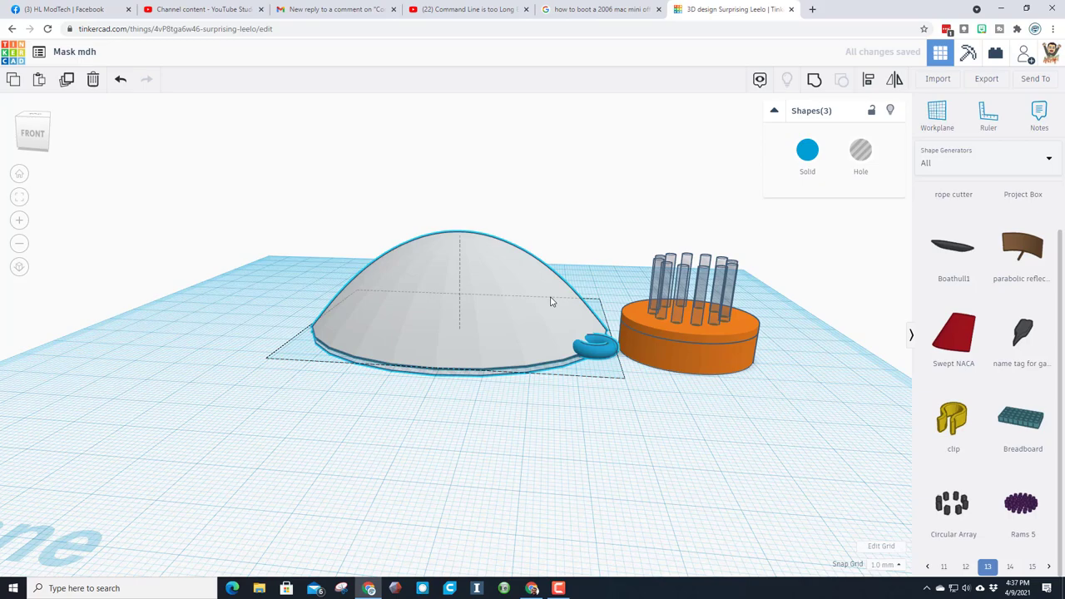
pyautogui.moveTo(550, 302); pyautogui.dragTo(642, 254, button='right')
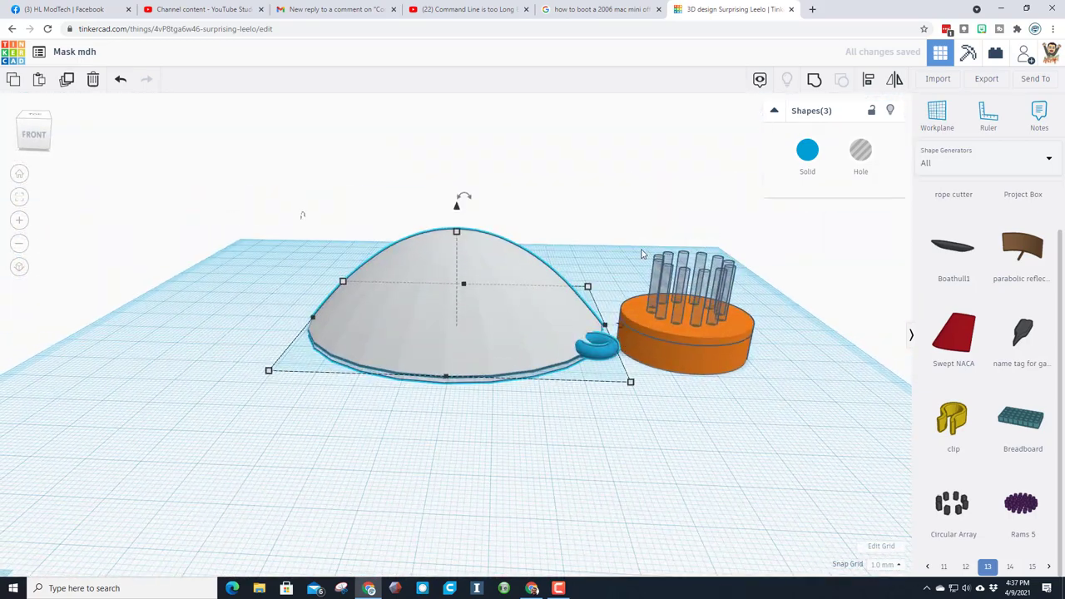
pyautogui.click(666, 266)
pyautogui.moveTo(681, 236)
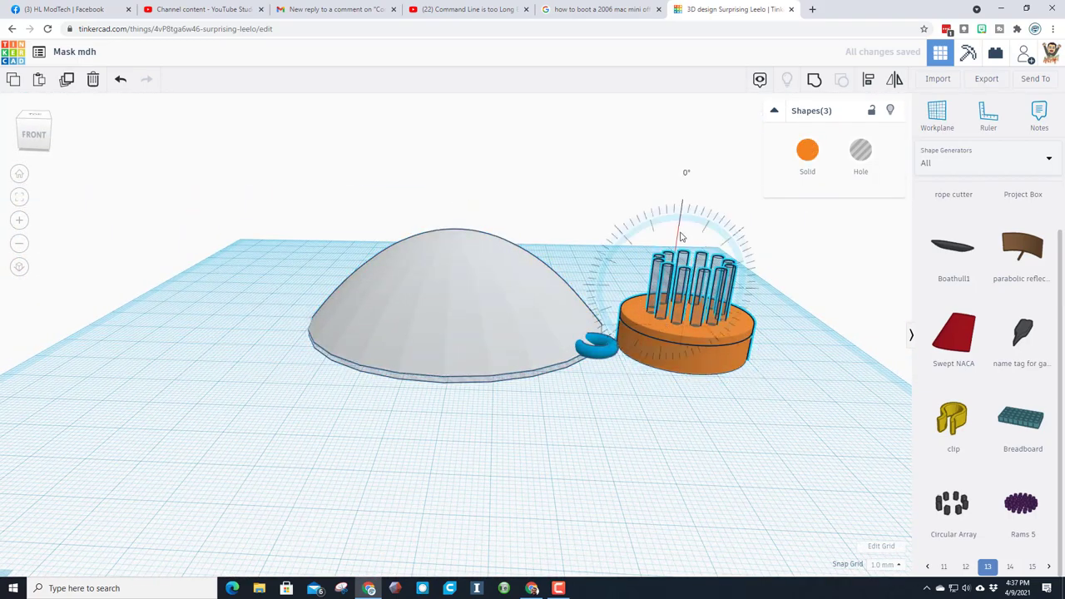
pyautogui.moveTo(681, 237); pyautogui.dragTo(701, 232)
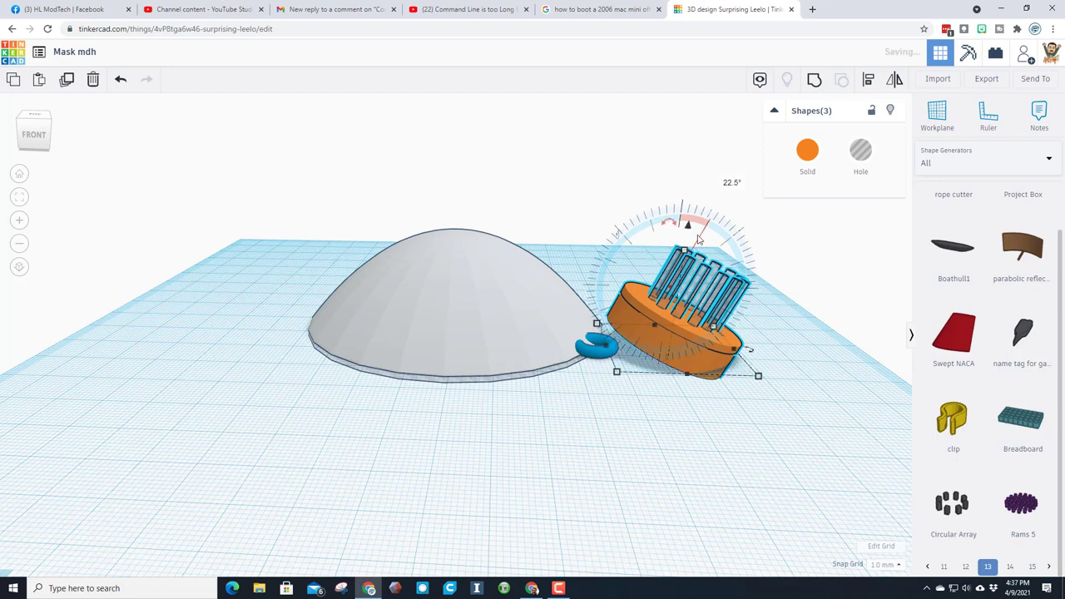
pyautogui.moveTo(679, 332); pyautogui.dragTo(526, 340)
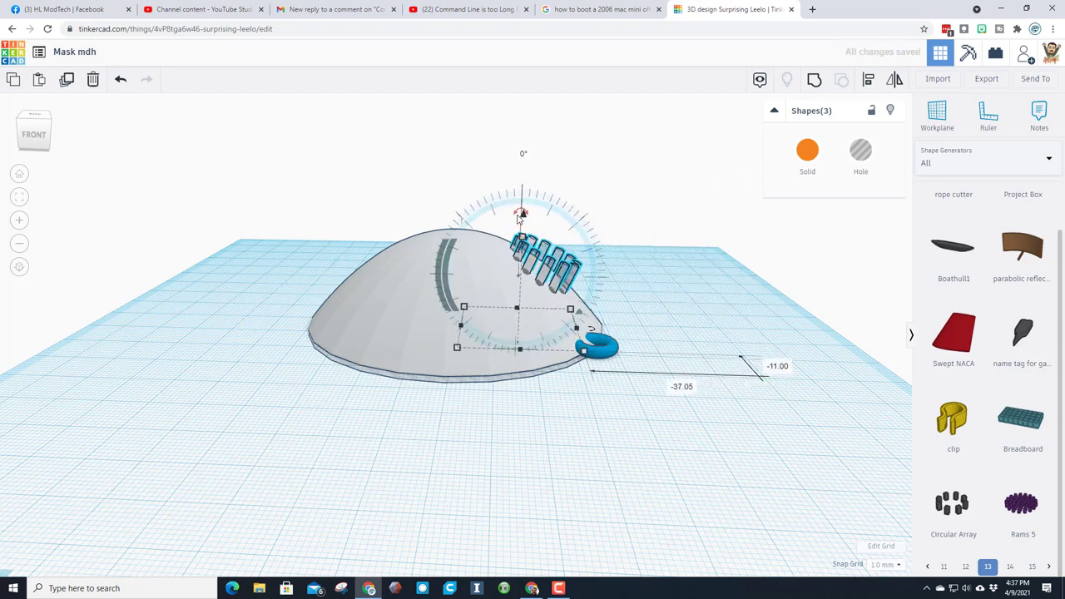
# Step: Hide the dome to see the cylinder inside
pyautogui.moveTo(682, 304); pyautogui.dragTo(642, 364, button='right')
pyautogui.click(605, 353)
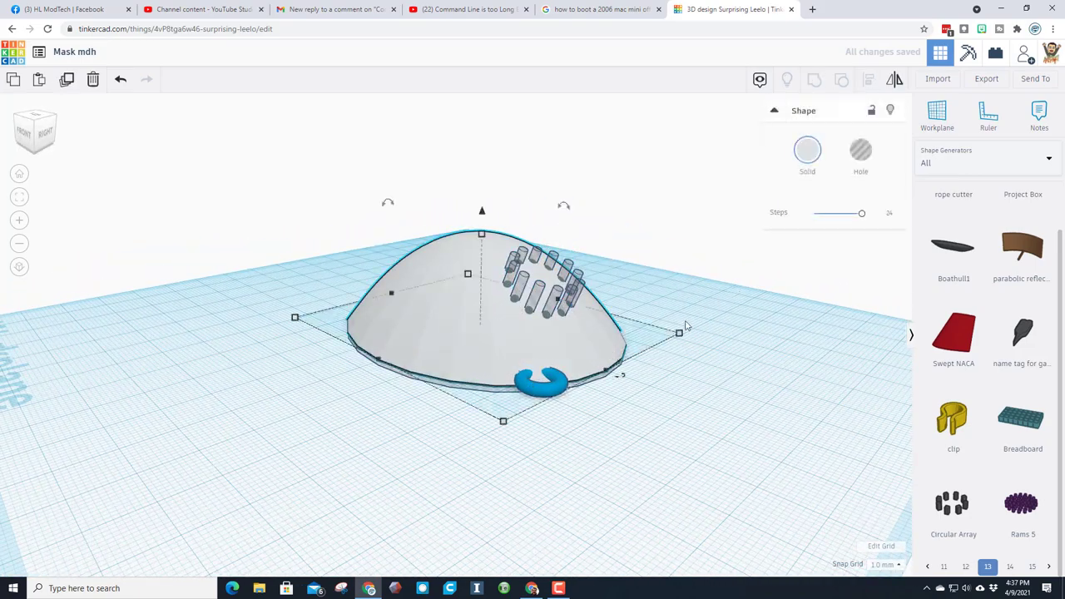
pyautogui.click(887, 110)
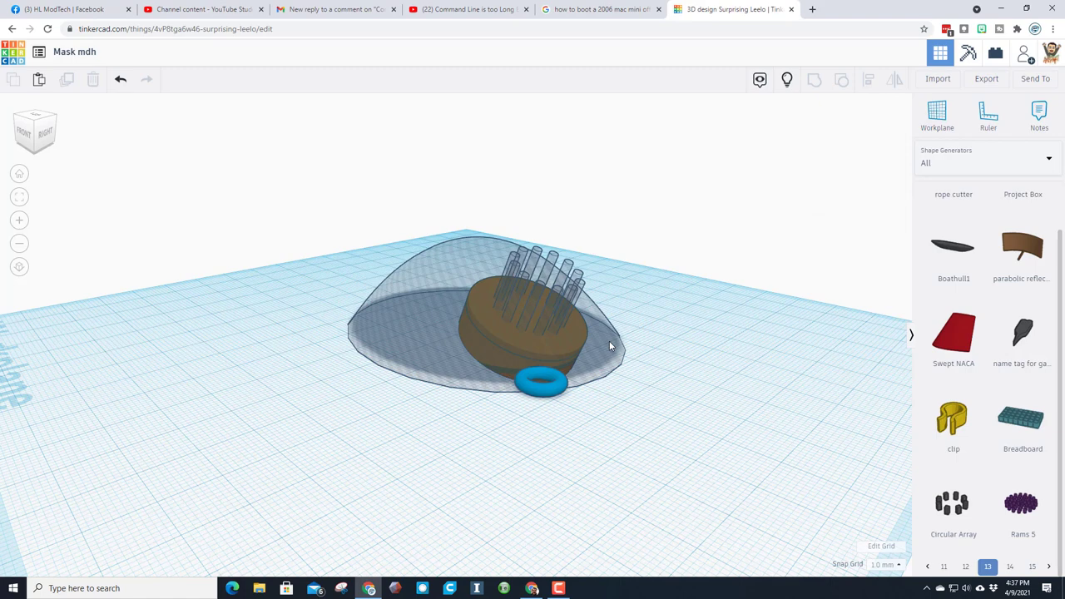
# Step: Hide the dome, set a workplane on the cylinder's top face, and lift the pins and cylinder
pyautogui.click(609, 346)
pyautogui.click(887, 110)
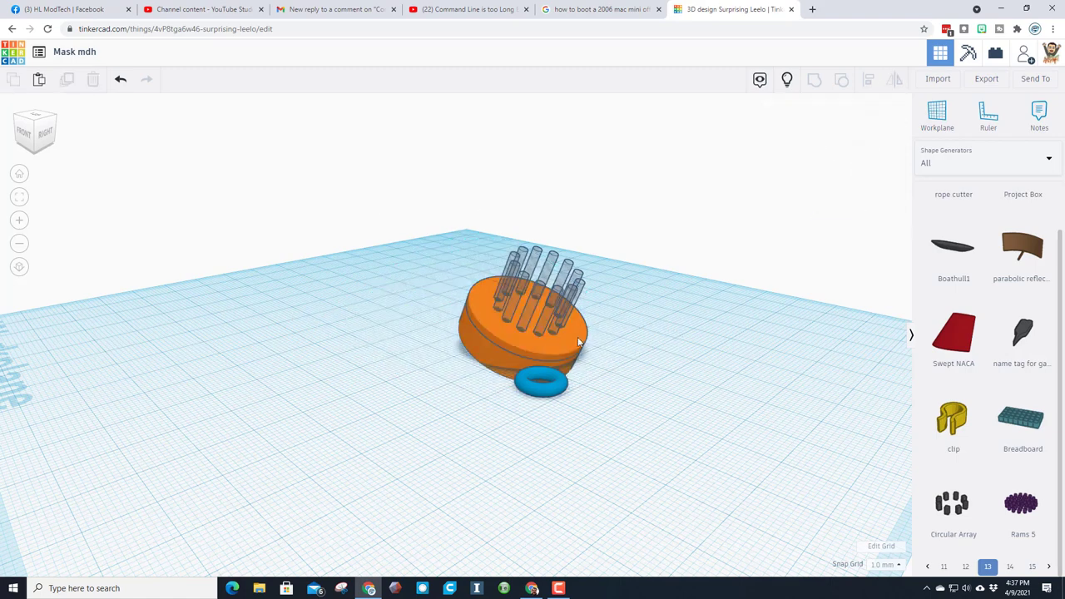
pyautogui.click(923, 127)
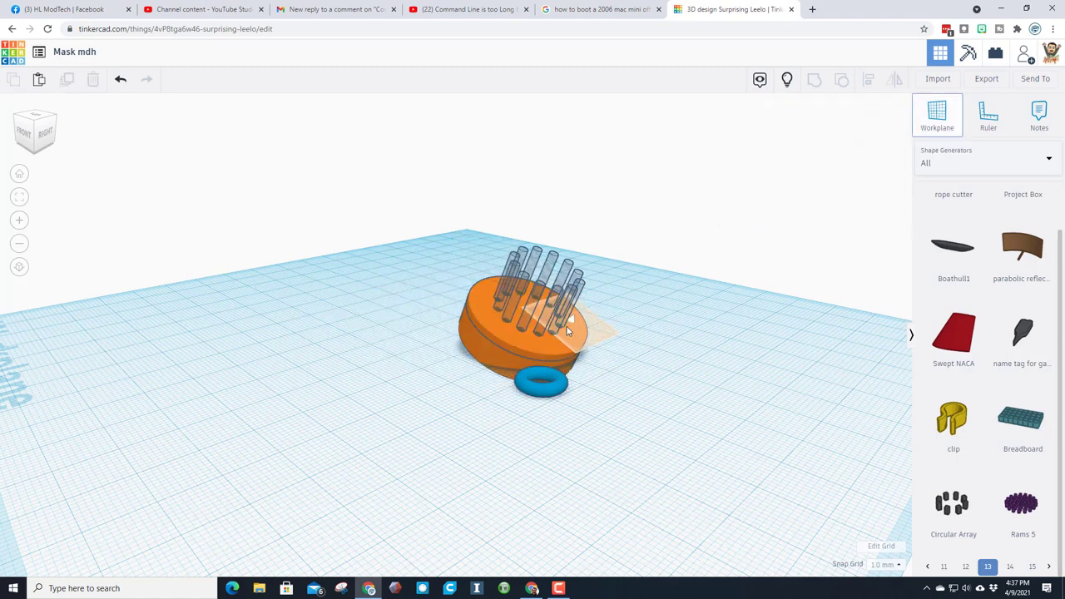
pyautogui.click(568, 340)
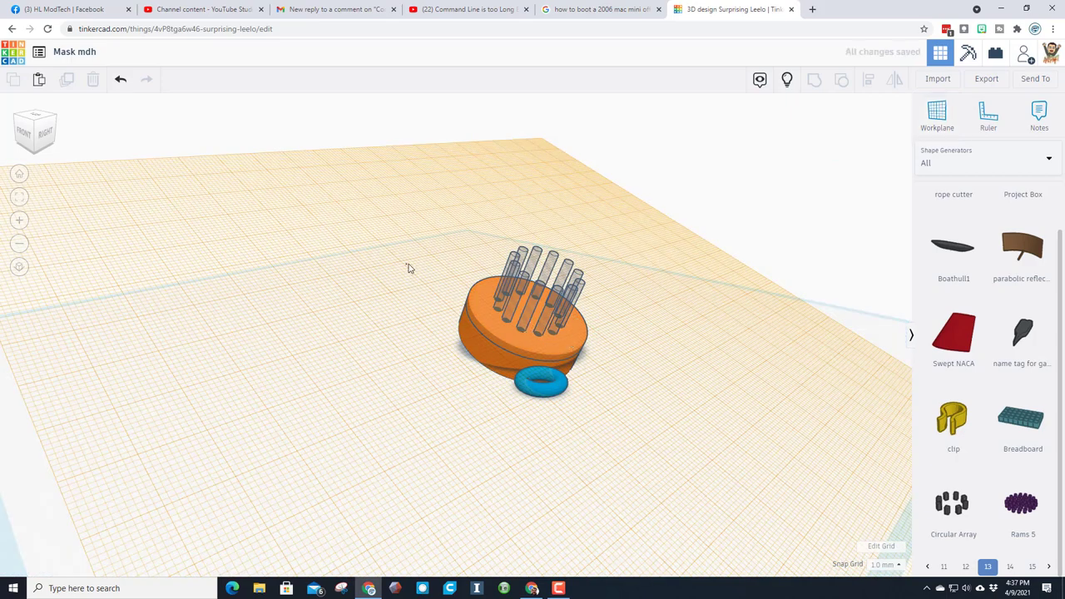
pyautogui.moveTo(407, 268); pyautogui.dragTo(582, 328)
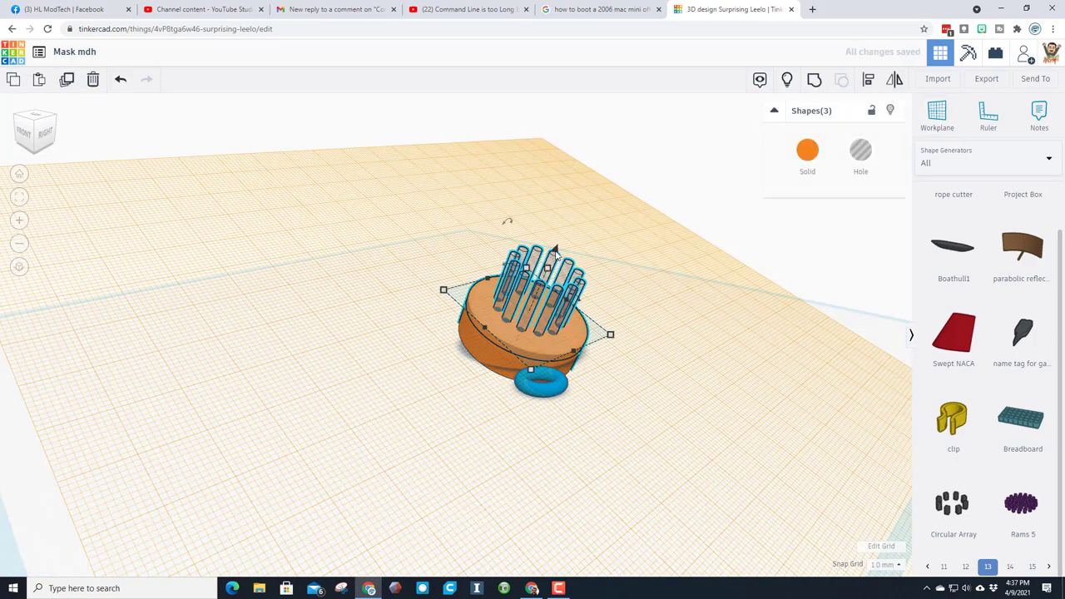
pyautogui.moveTo(555, 250); pyautogui.dragTo(568, 218)
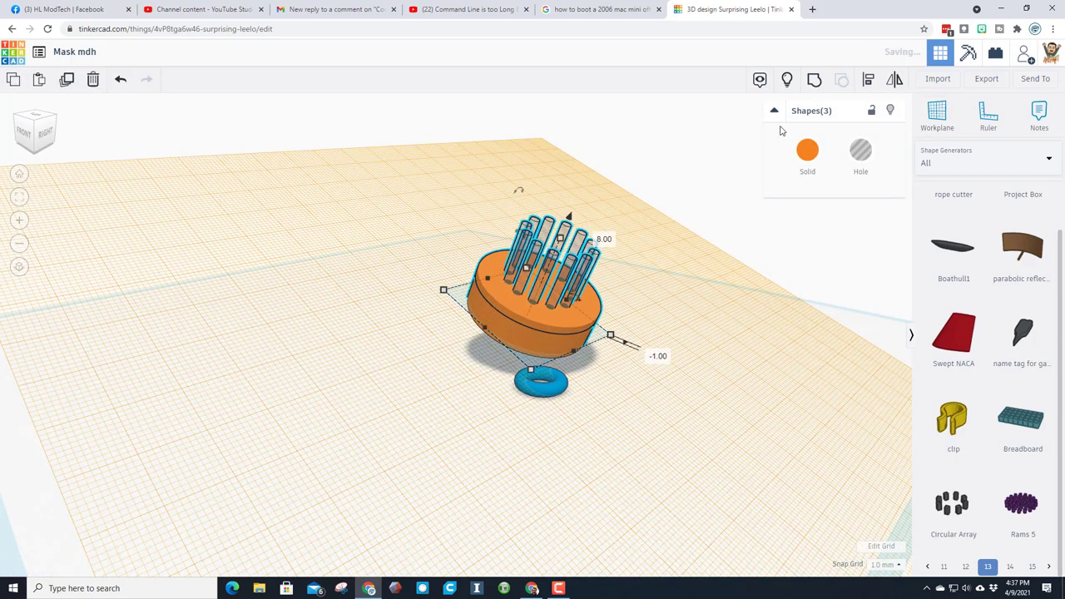
# Step: Show all hidden mask shapes again, undoing an extra lift of the selection
pyautogui.click(787, 80)
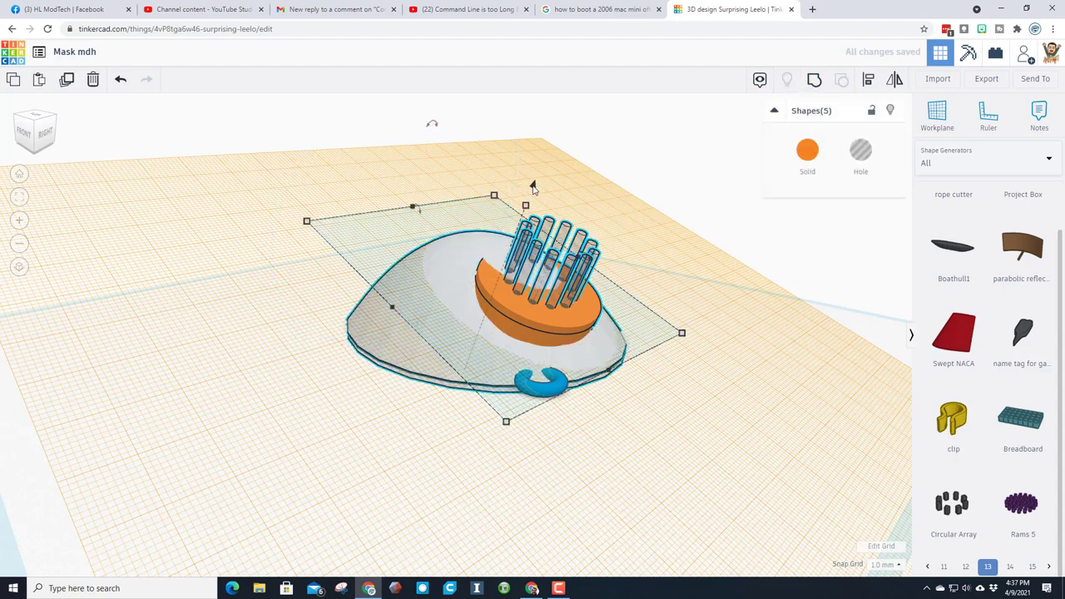
pyautogui.moveTo(533, 186); pyautogui.dragTo(543, 161)
pyautogui.hotkey('ctrl', 'z')
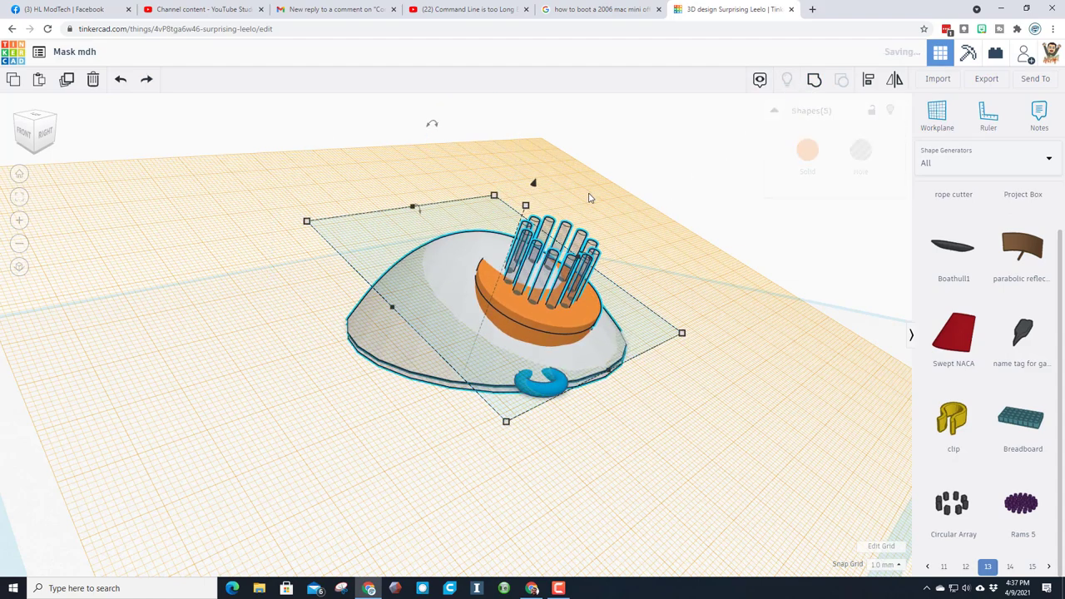
pyautogui.click(701, 233)
pyautogui.moveTo(619, 311); pyautogui.dragTo(577, 276, button='right')
# Step: Select the pin array, cylinder and cartridge, then lower and tilt them into the dome
pyautogui.click(569, 267)
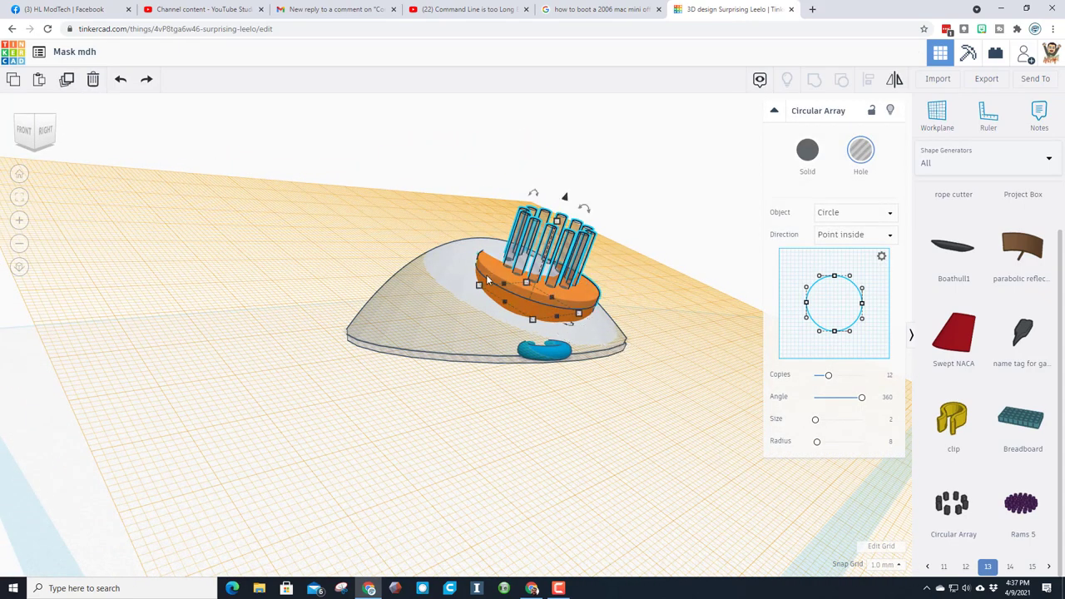
pyautogui.keyDown('shift'); pyautogui.click(510, 305); pyautogui.keyUp('shift')
pyautogui.keyDown('shift'); pyautogui.click(573, 210); pyautogui.keyUp('shift')
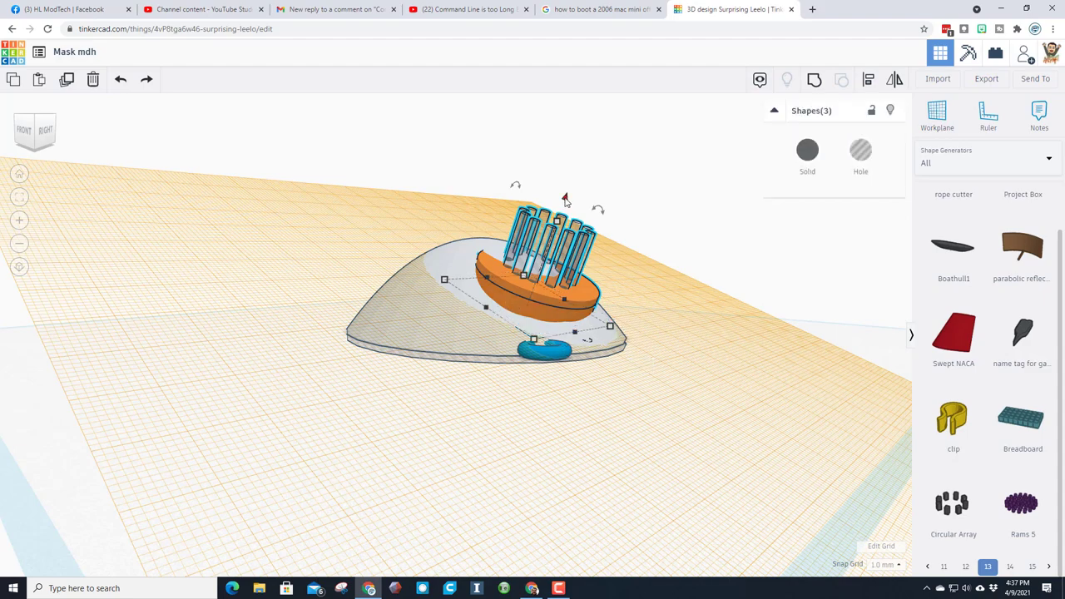
pyautogui.moveTo(565, 199); pyautogui.dragTo(587, 204)
pyautogui.moveTo(642, 261); pyautogui.dragTo(649, 208, button='right')
pyautogui.moveTo(592, 193); pyautogui.dragTo(624, 163)
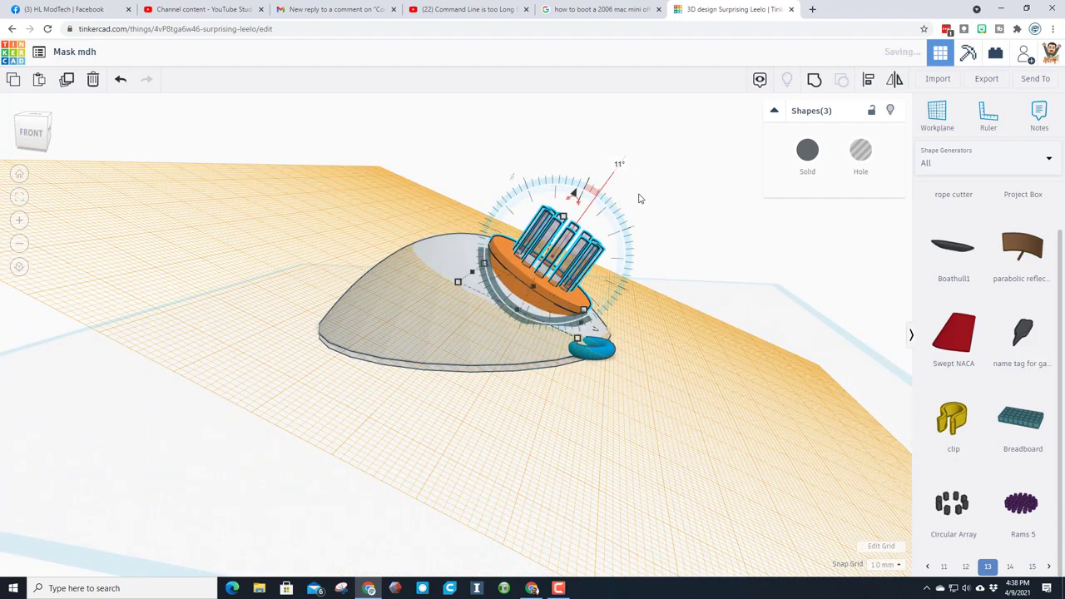
# Step: Set a workplane on the tilted cartridge face, nudge the cartridge, and begin resetting the workplane
pyautogui.click(934, 118)
pyautogui.click(585, 213)
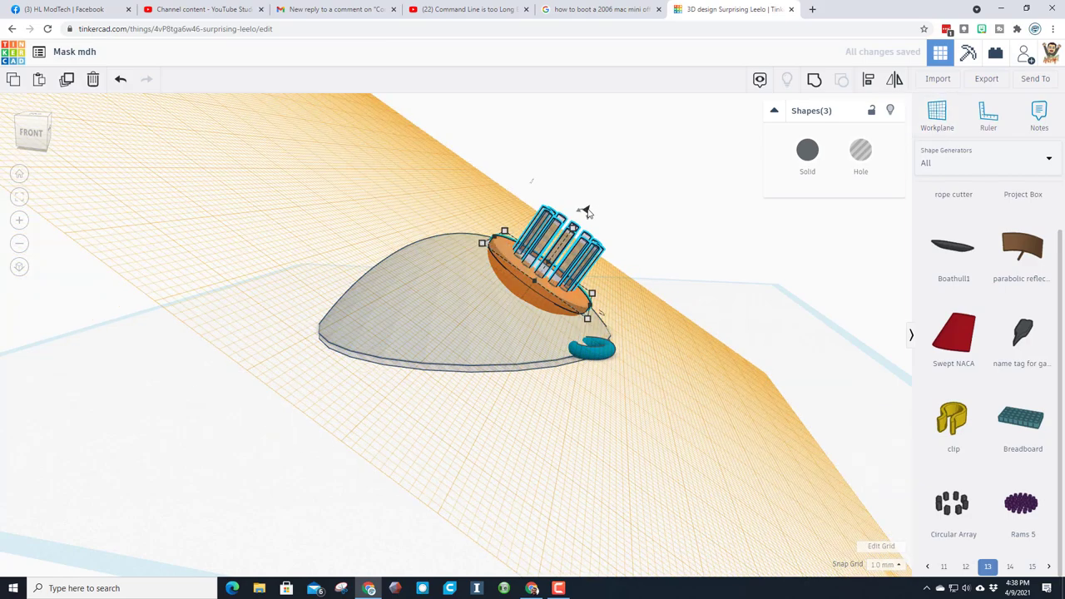
pyautogui.moveTo(585, 213); pyautogui.dragTo(593, 204)
pyautogui.moveTo(593, 203); pyautogui.dragTo(876, 185, button='right')
pyautogui.click(649, 245)
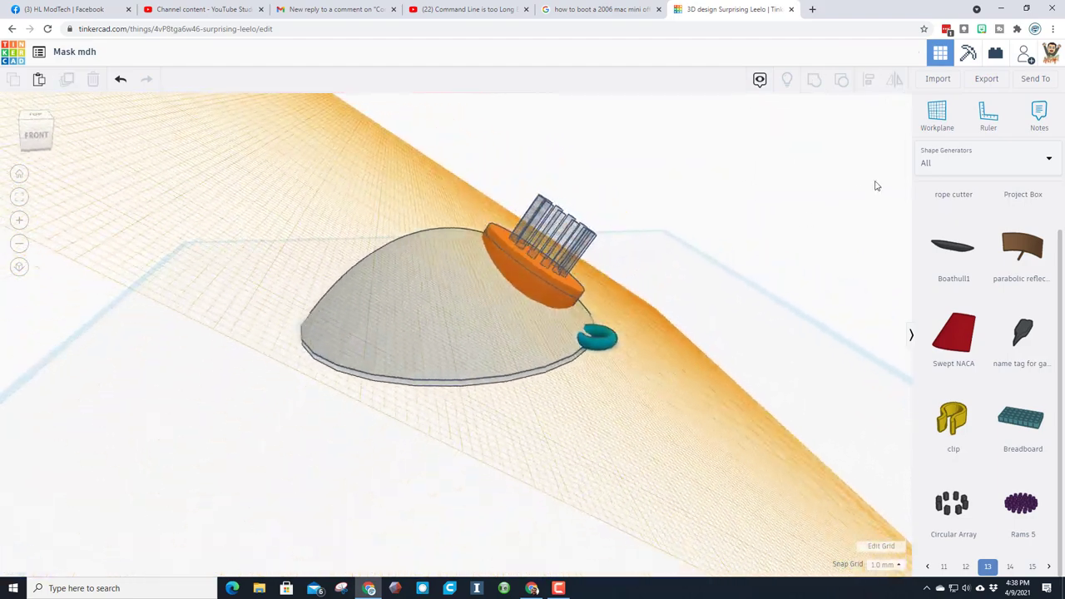
pyautogui.click(937, 115)
# Step: Group all six shapes into one white mask so the pins cut vent holes through the cartridge
pyautogui.click(285, 385)
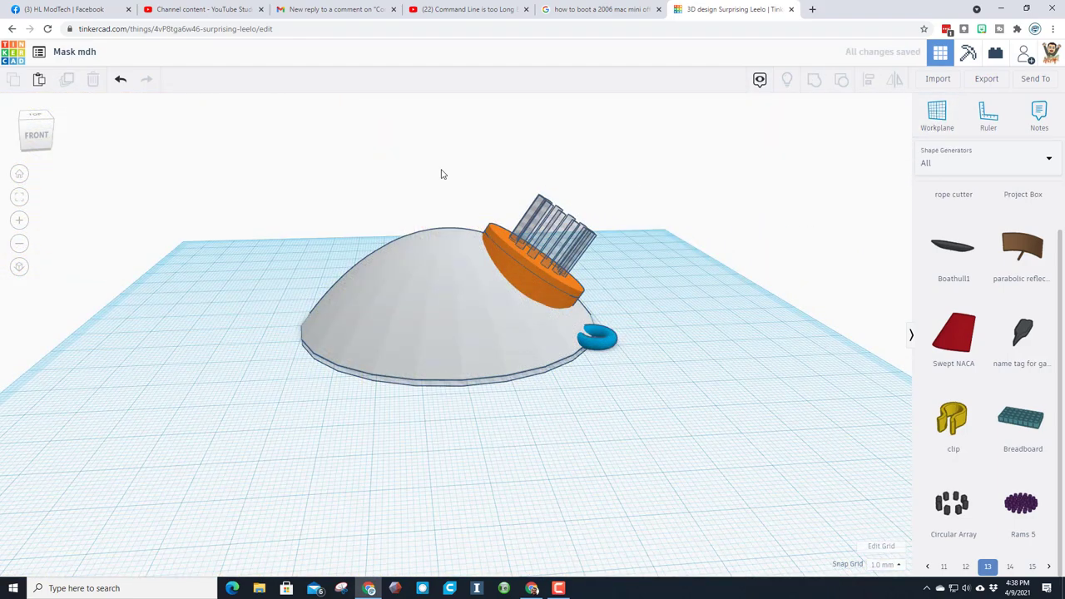
pyautogui.moveTo(333, 172); pyautogui.dragTo(620, 412)
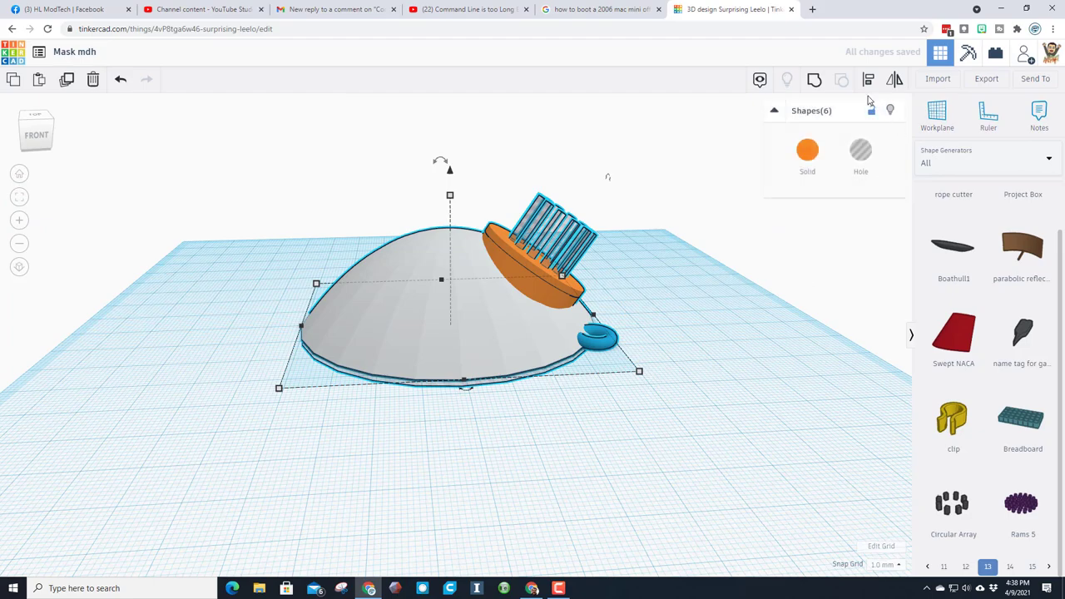
pyautogui.hotkey('ctrl', 'g')
pyautogui.moveTo(657, 441); pyautogui.dragTo(529, 288, button='right')
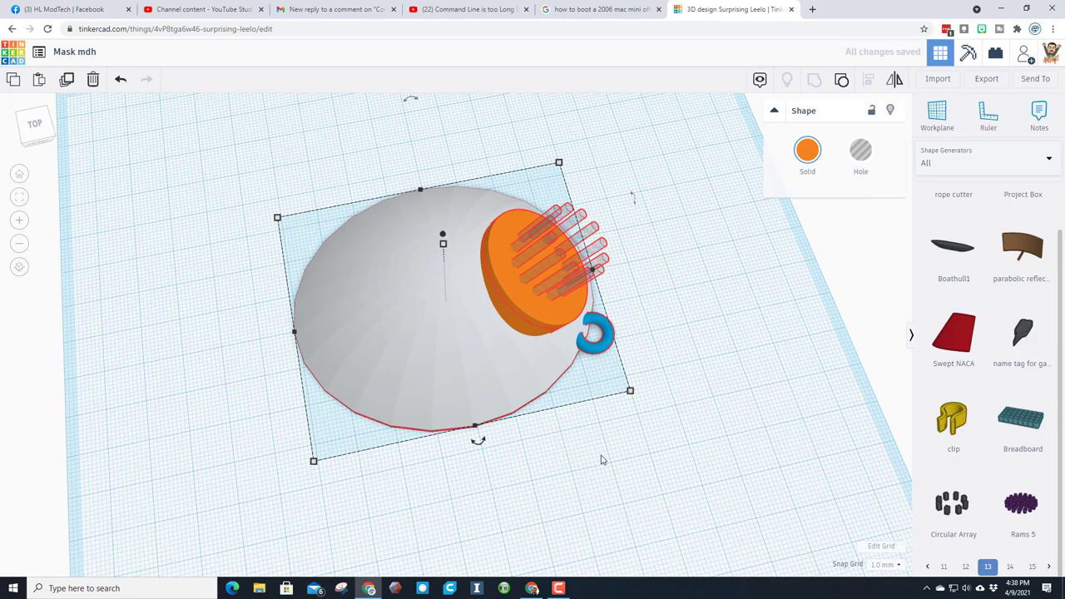
pyautogui.moveTo(618, 463); pyautogui.dragTo(525, 300, button='right')
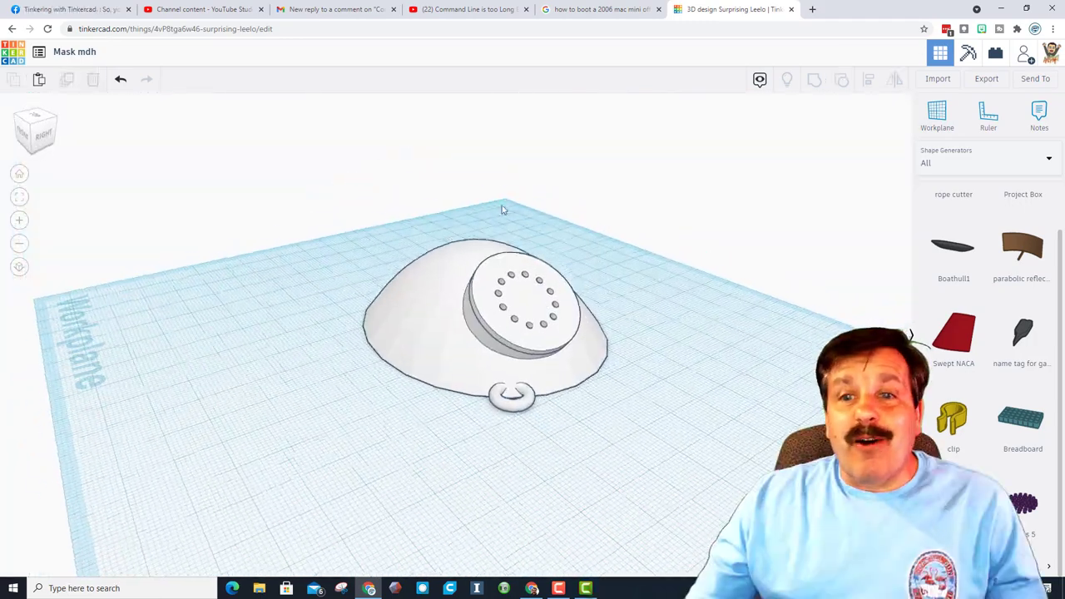
pyautogui.moveTo(657, 227); pyautogui.dragTo(685, 225, button='right')
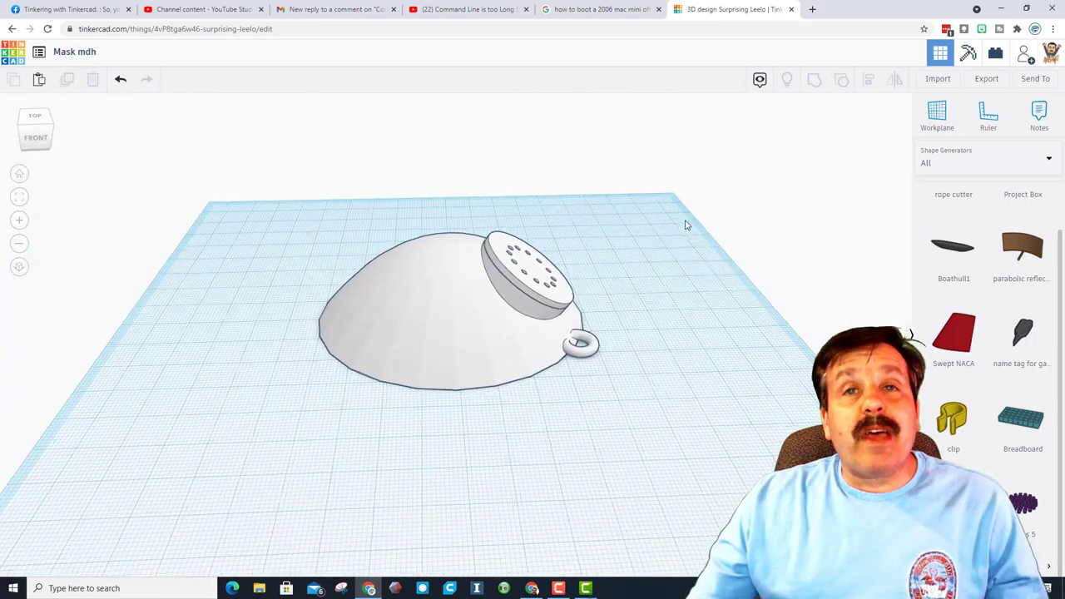